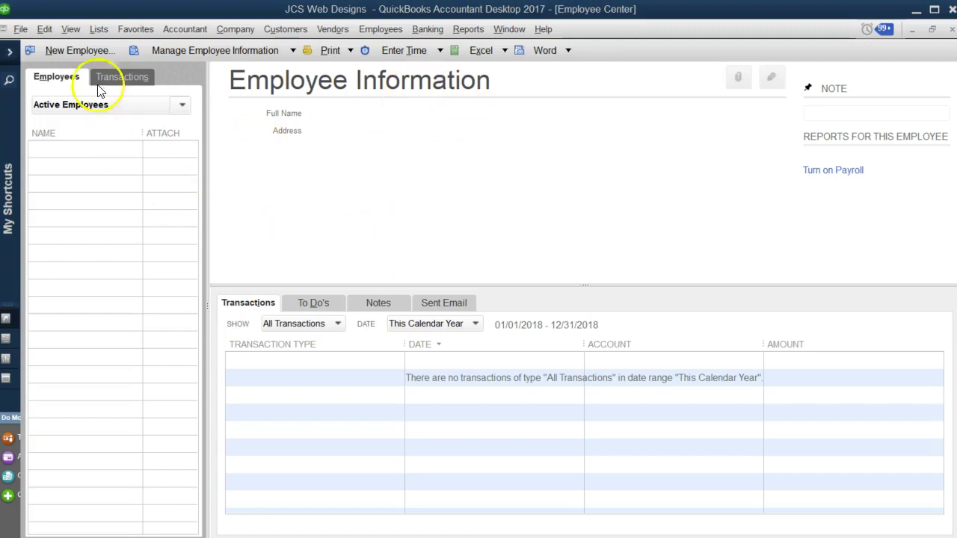
Review the Payroll options under the Employees menu, then bring up the Help menu.
{"action": "left_click", "coordinate": [381, 30]}
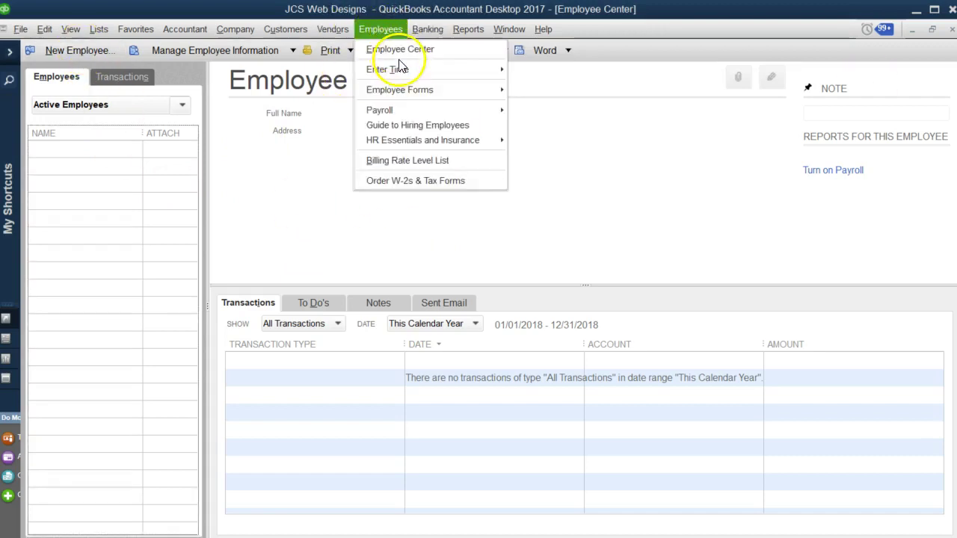
{"action": "mouse_move", "coordinate": [406, 99]}
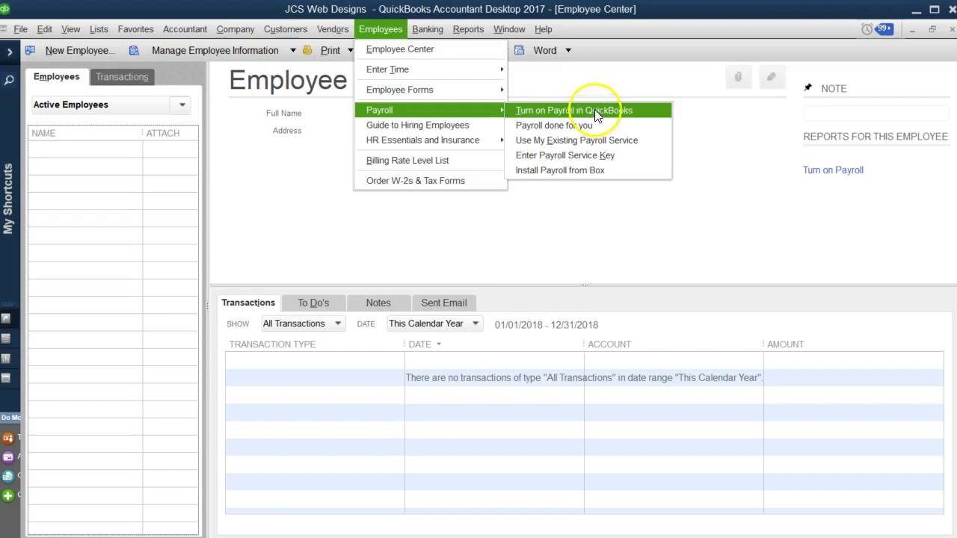
{"action": "left_click", "coordinate": [543, 29]}
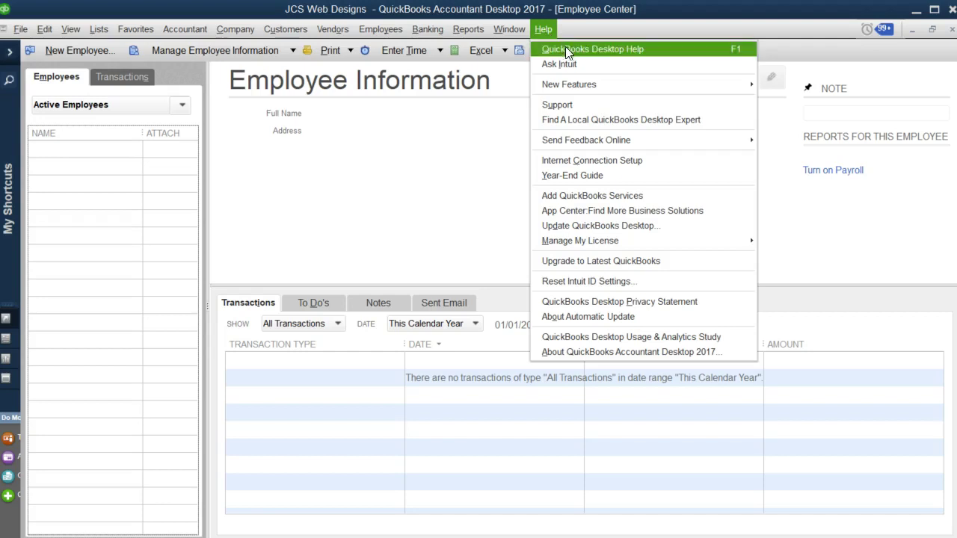
Search QuickBooks help for 'manu' and reach the 'manual payroll calculations' page from 'Calculate payroll taxes manually'.
{"action": "left_click", "coordinate": [636, 49]}
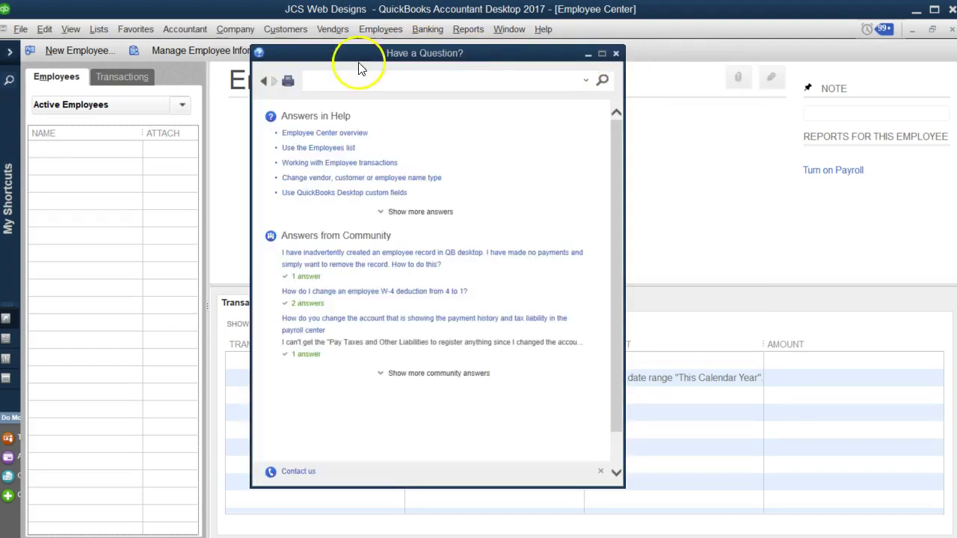
{"action": "left_click", "coordinate": [346, 79]}
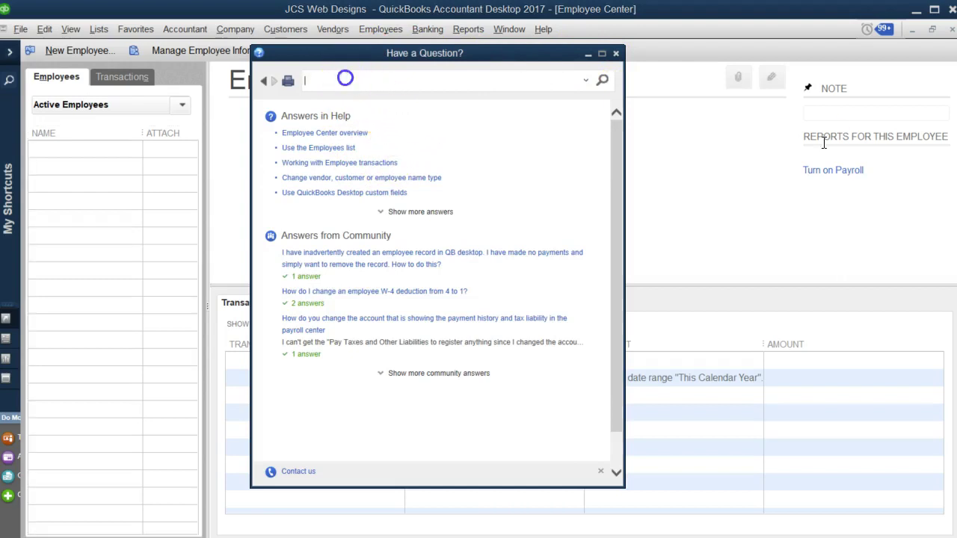
{"action": "type", "text": "manual payroll"}
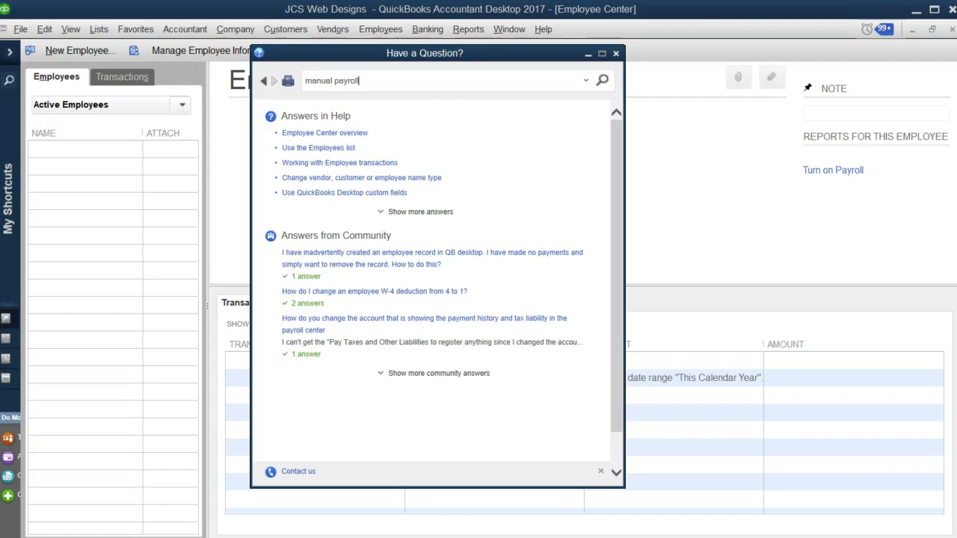
{"action": "key", "text": "Return"}
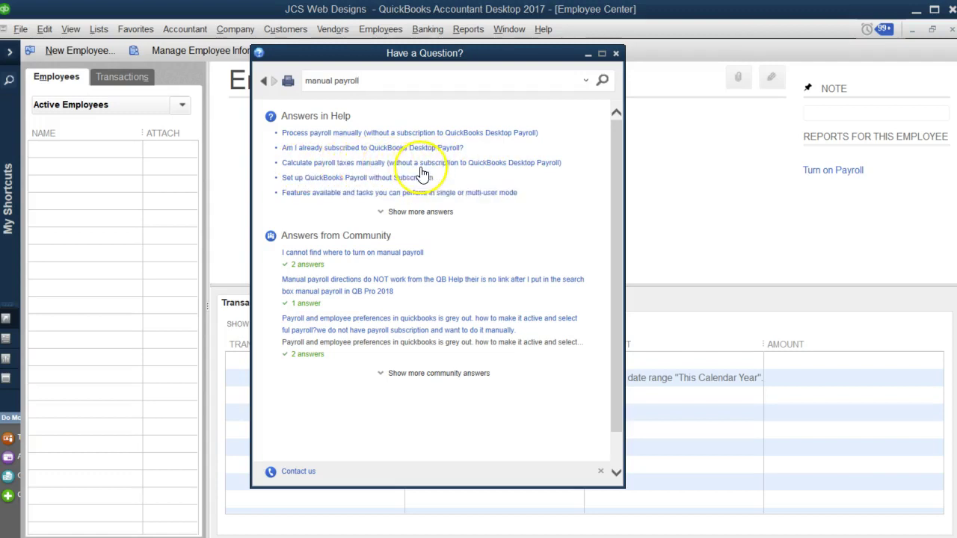
{"action": "left_click", "coordinate": [419, 164]}
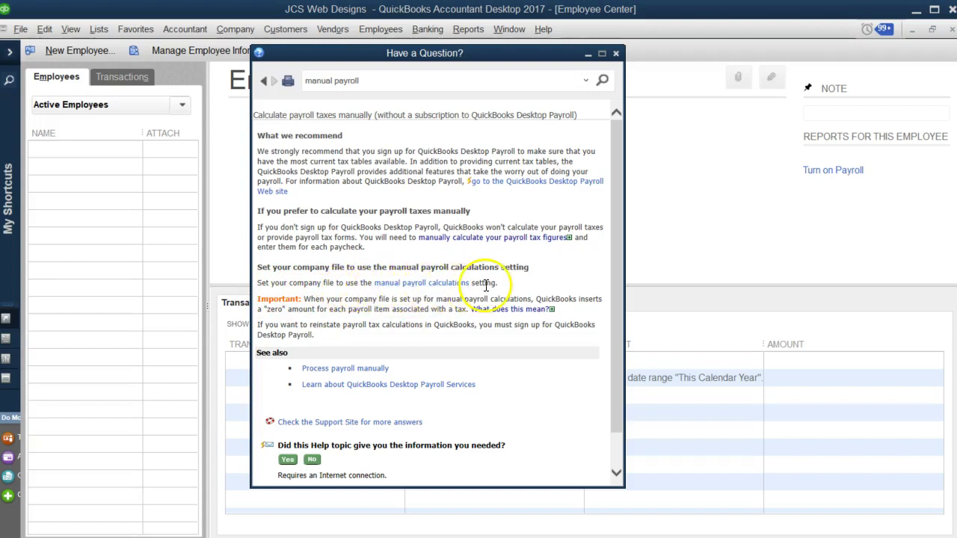
{"action": "left_click", "coordinate": [419, 283]}
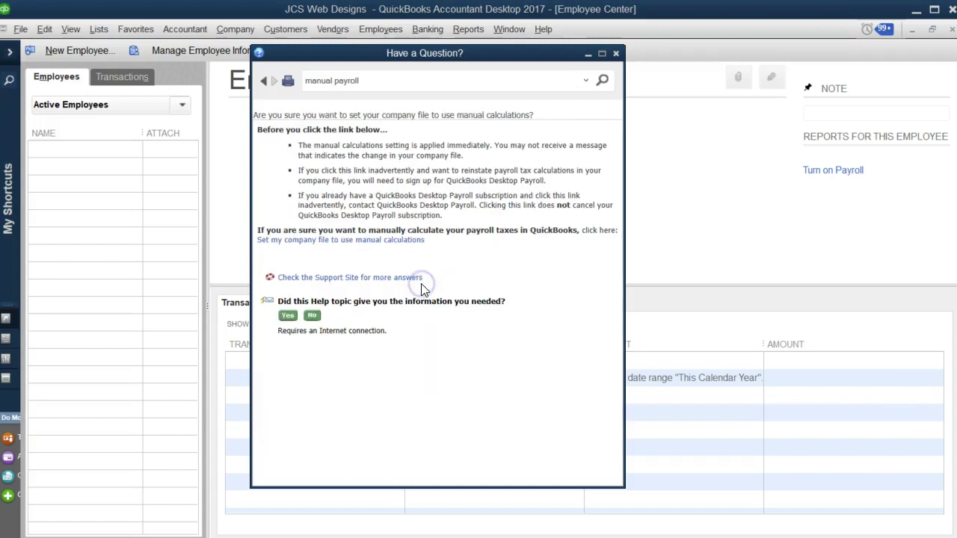
Set the company file to manual payroll calculations, acknowledge the notice, and close the help window.
{"action": "left_click", "coordinate": [375, 241]}
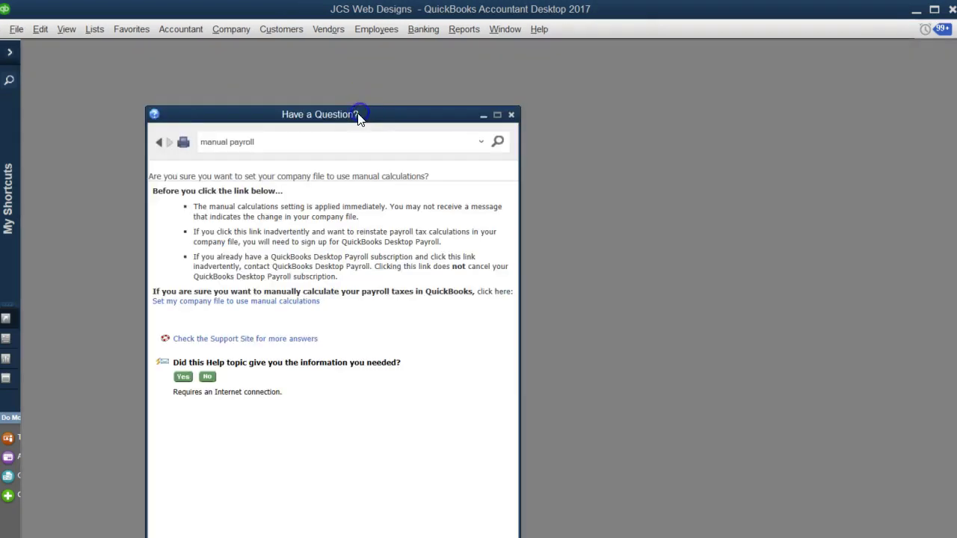
{"action": "left_click_drag", "start_coordinate": [364, 119], "coordinate": [386, 101]}
{"action": "left_click", "coordinate": [246, 283]}
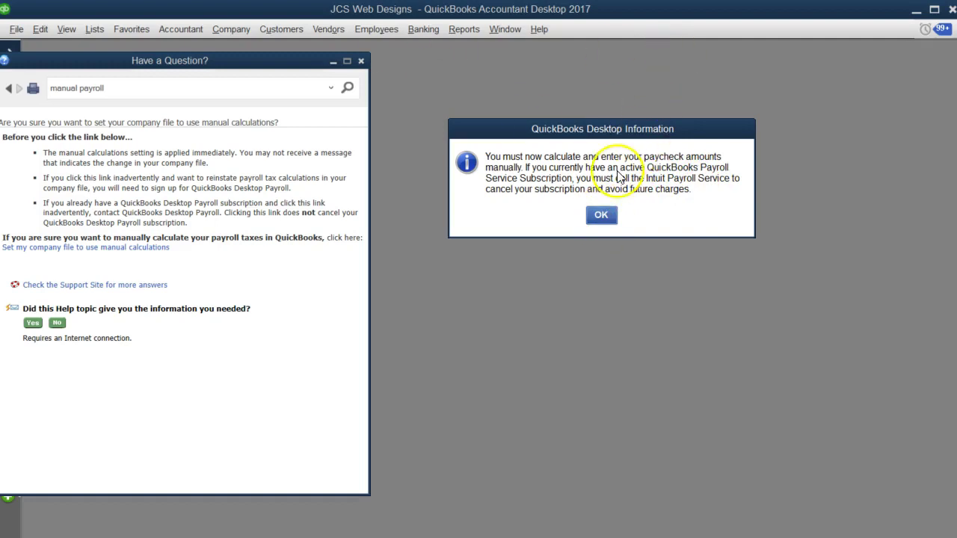
{"action": "left_click", "coordinate": [601, 214]}
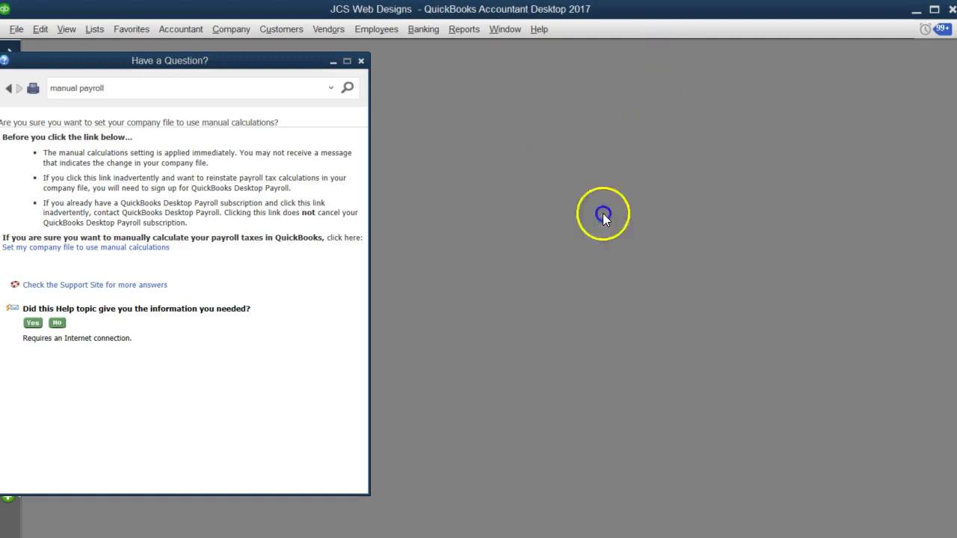
{"action": "left_click", "coordinate": [361, 62]}
{"action": "left_click", "coordinate": [380, 31]}
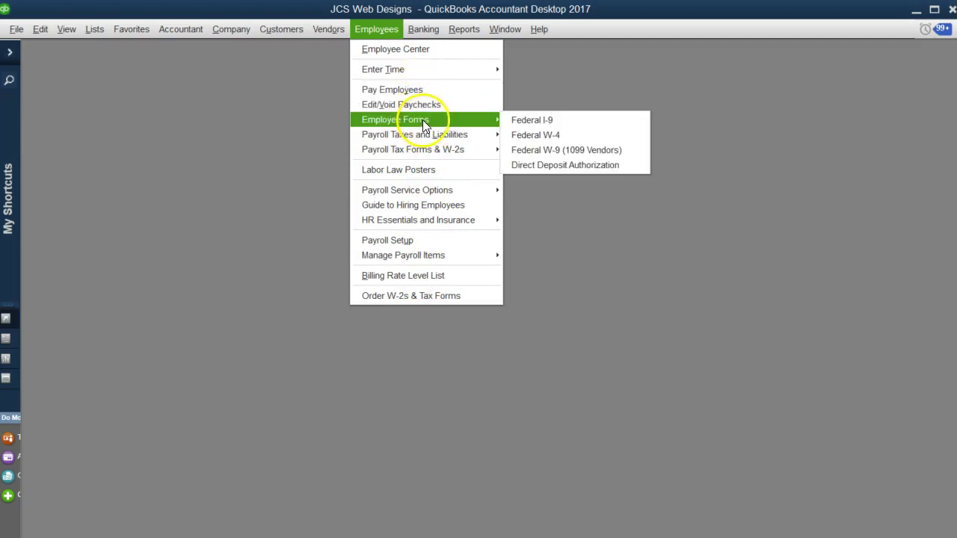
From the Employee Center, start adding a new hourly employee paid 20.00.
{"action": "left_click", "coordinate": [386, 49]}
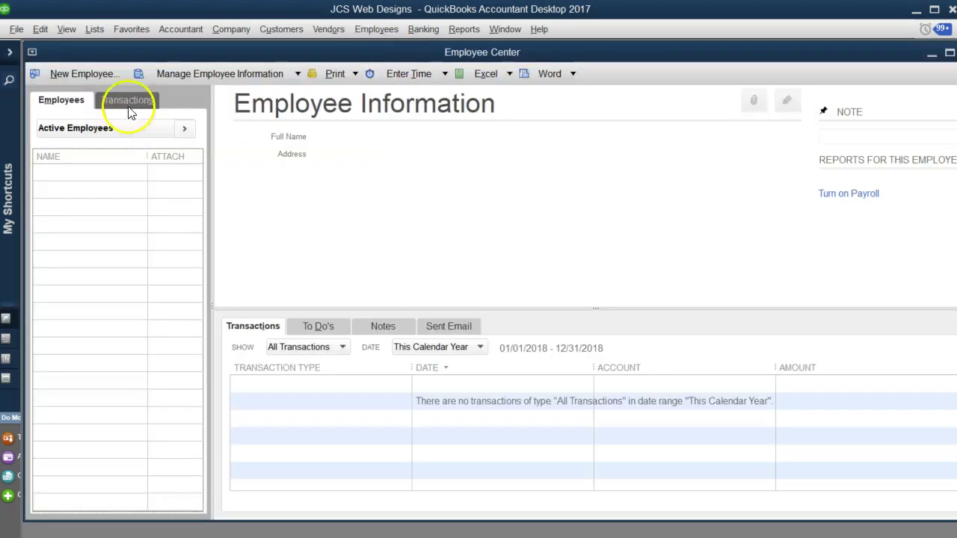
{"action": "left_click", "coordinate": [78, 73]}
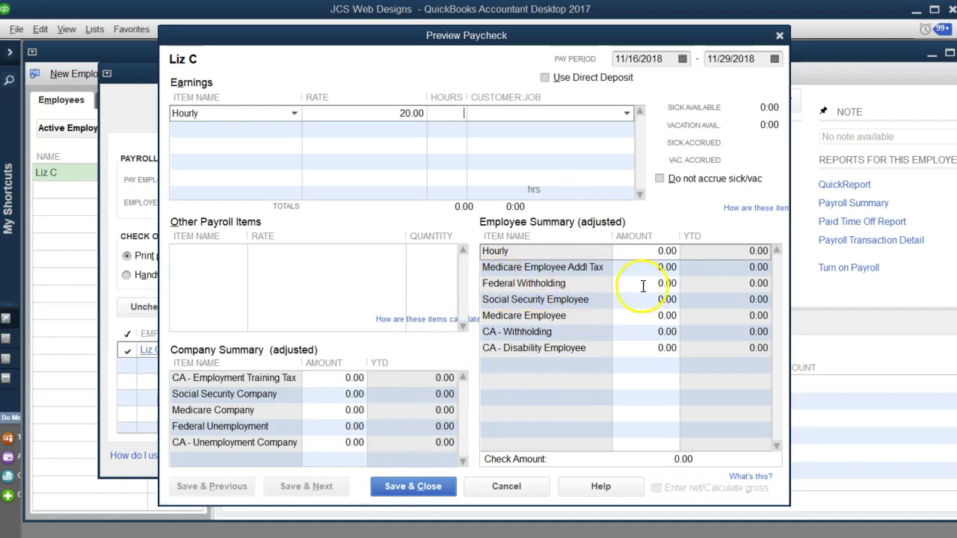
Leave Federal Withholding at 0.00 and move to the Hourly earnings hours in Preview Paycheck.
{"action": "left_click", "coordinate": [671, 284]}
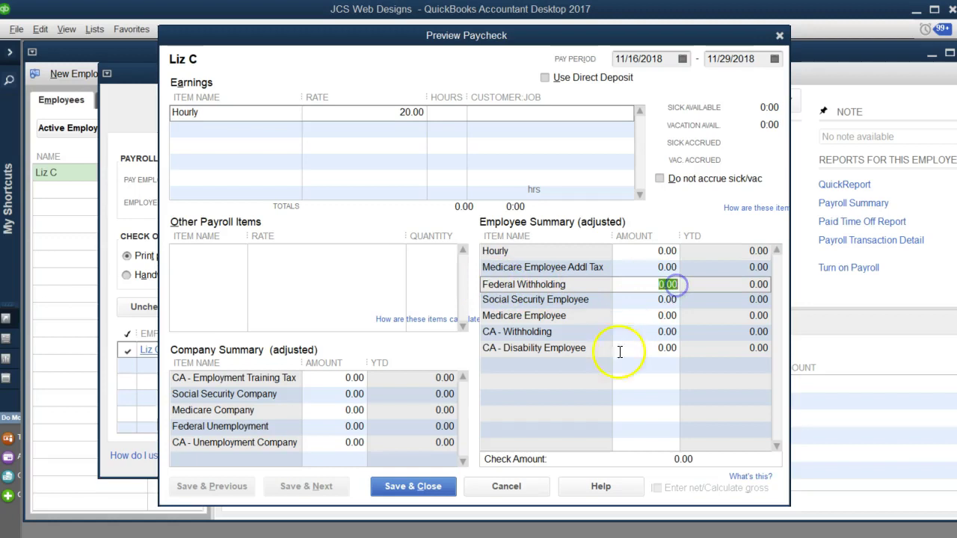
{"action": "left_click", "coordinate": [455, 118]}
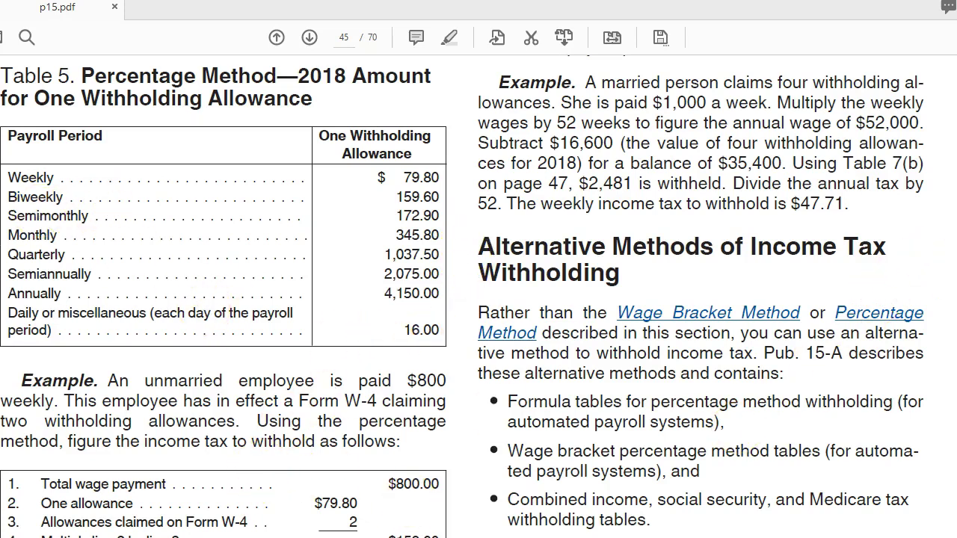
Scroll p15.pdf back to page 45's percentage-method example for an $800 weekly wage.
{"action": "scroll", "coordinate": [479, 299], "scroll_direction": "up", "scroll_amount": 3}
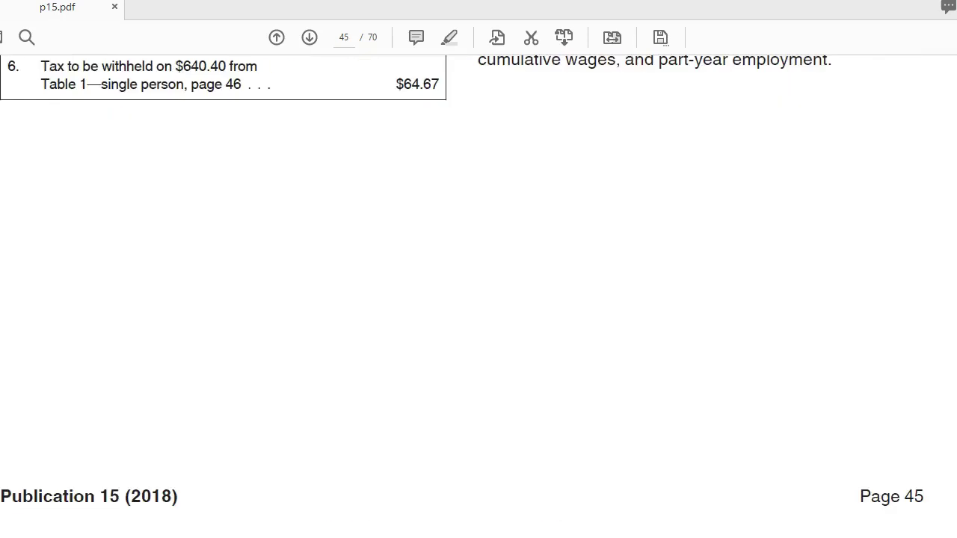
{"action": "scroll", "coordinate": [478, 299], "scroll_direction": "down", "scroll_amount": 10}
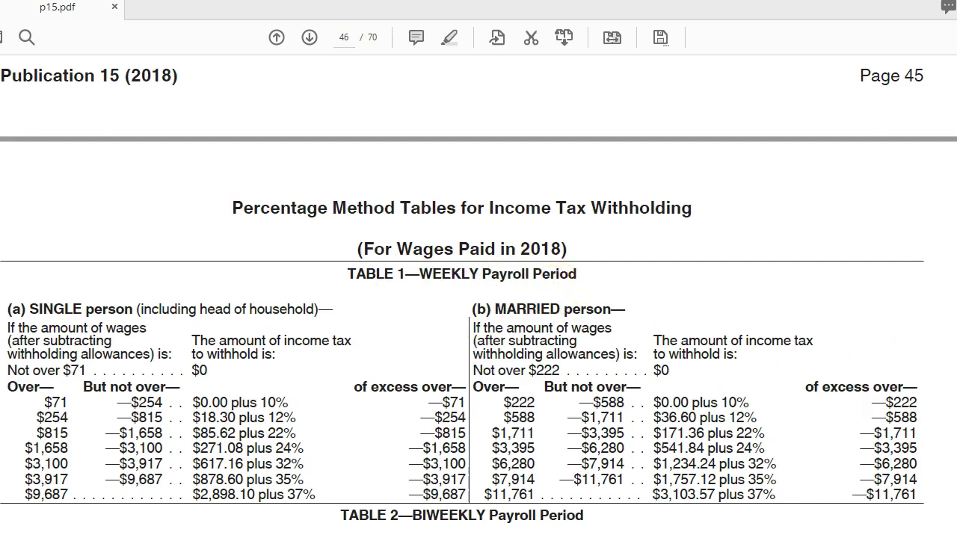
{"action": "scroll", "coordinate": [479, 299], "scroll_direction": "down", "scroll_amount": 5}
{"action": "scroll", "coordinate": [479, 299], "scroll_direction": "up", "scroll_amount": 7}
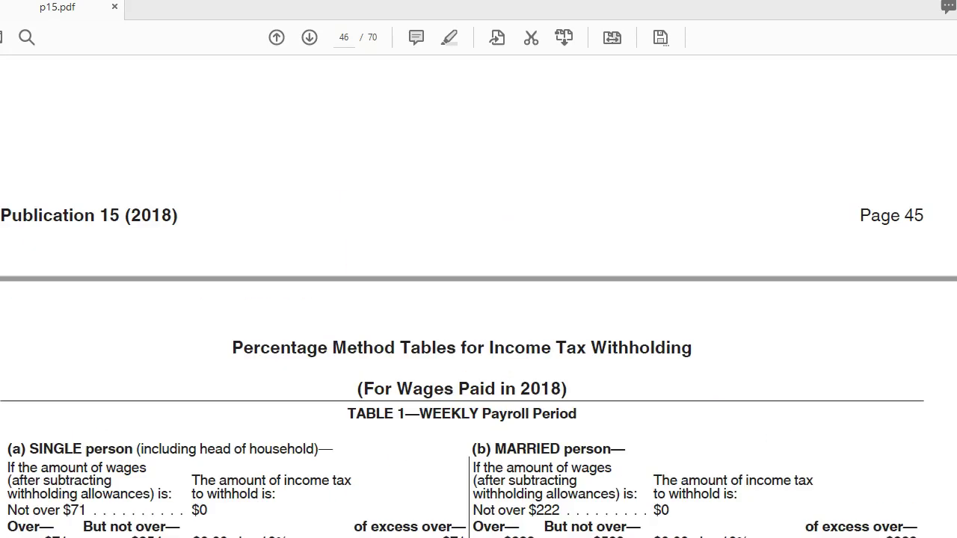
{"action": "scroll", "coordinate": [478, 299], "scroll_direction": "down", "scroll_amount": 5}
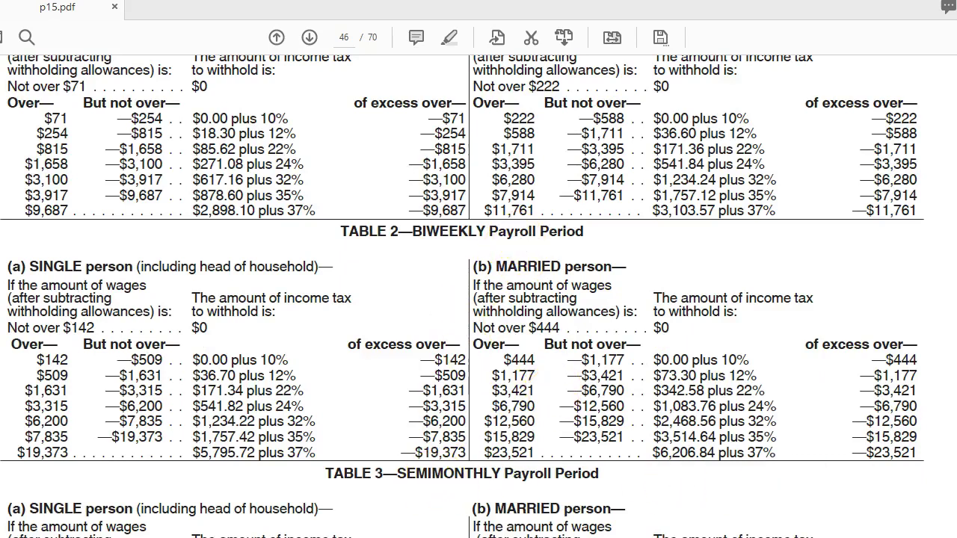
{"action": "scroll", "coordinate": [479, 299], "scroll_direction": "down", "scroll_amount": 6}
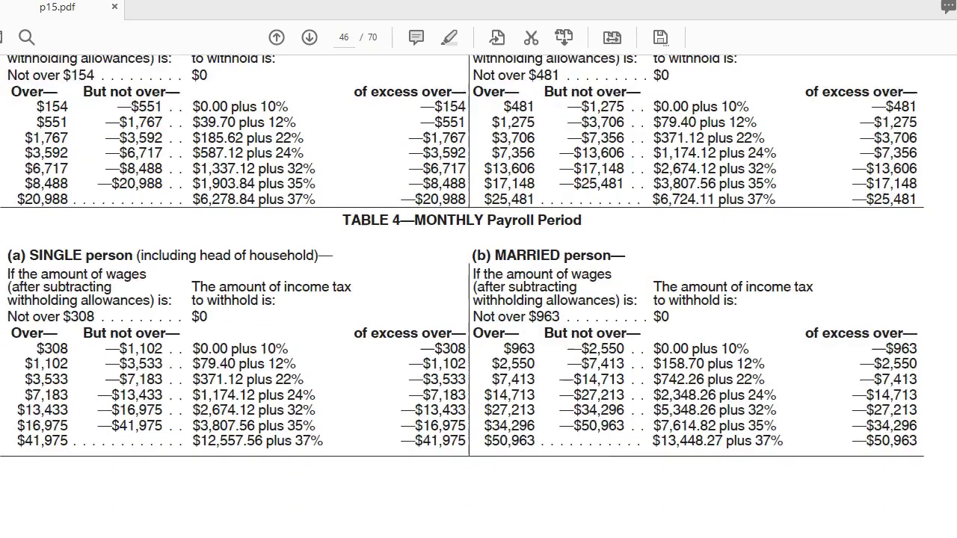
{"action": "scroll", "coordinate": [479, 299], "scroll_direction": "down", "scroll_amount": 9}
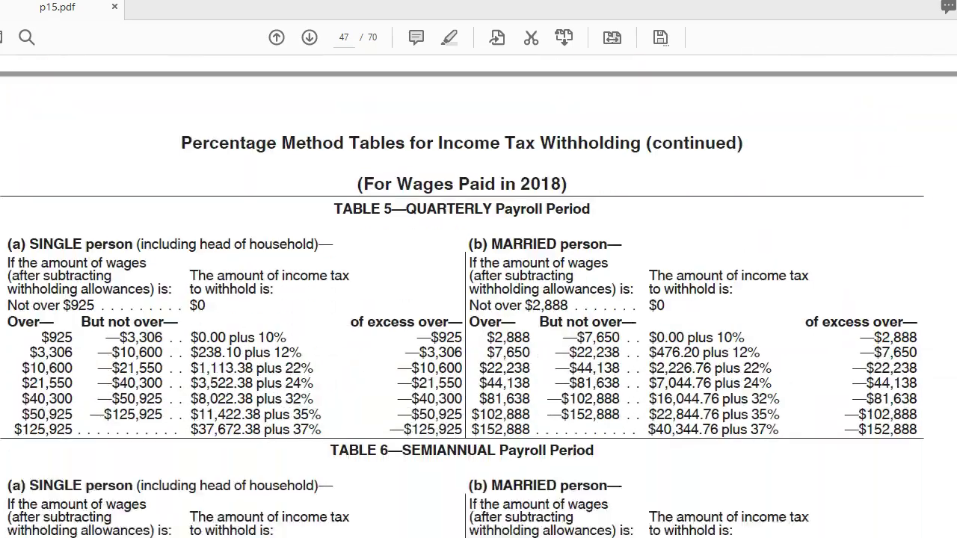
{"action": "scroll", "coordinate": [479, 298], "scroll_direction": "down", "scroll_amount": 15}
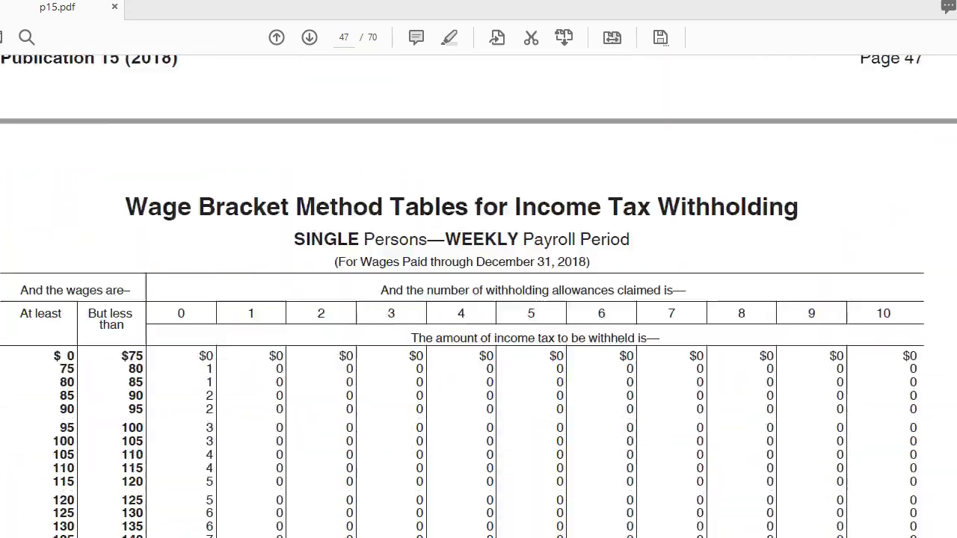
{"action": "scroll", "coordinate": [478, 299], "scroll_direction": "down", "scroll_amount": 3}
{"action": "scroll", "coordinate": [479, 299], "scroll_direction": "up", "scroll_amount": 2}
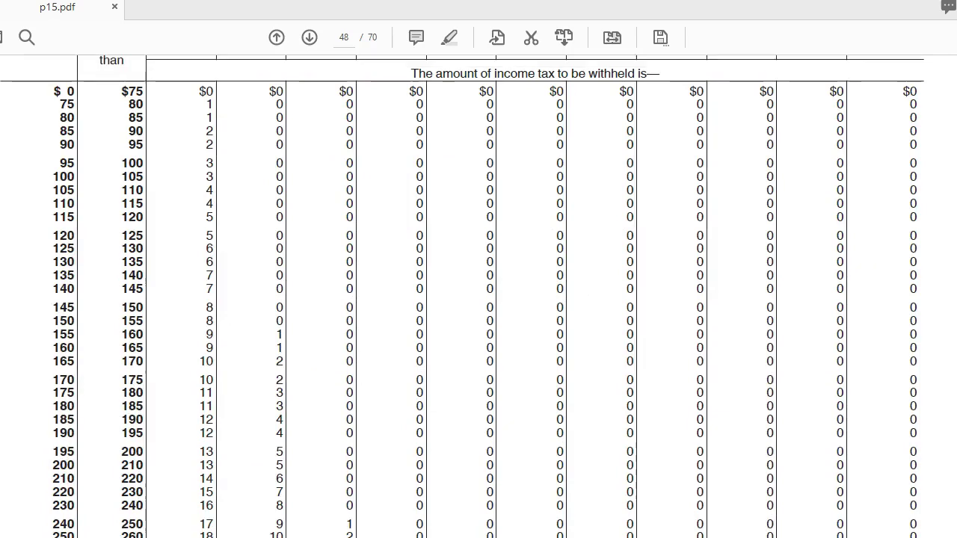
{"action": "scroll", "coordinate": [933, 82], "scroll_direction": "up", "scroll_amount": 1}
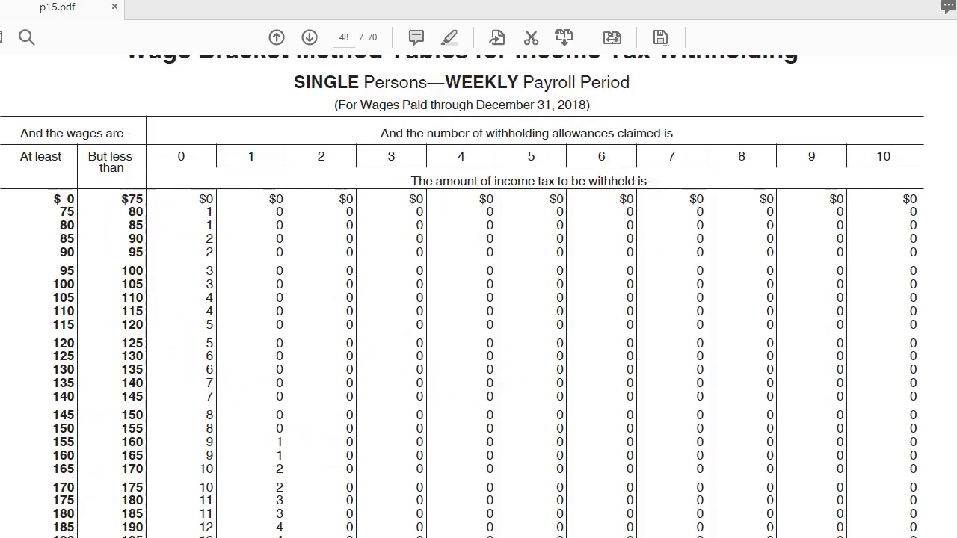
{"action": "scroll", "coordinate": [461, 296], "scroll_direction": "up", "scroll_amount": 5}
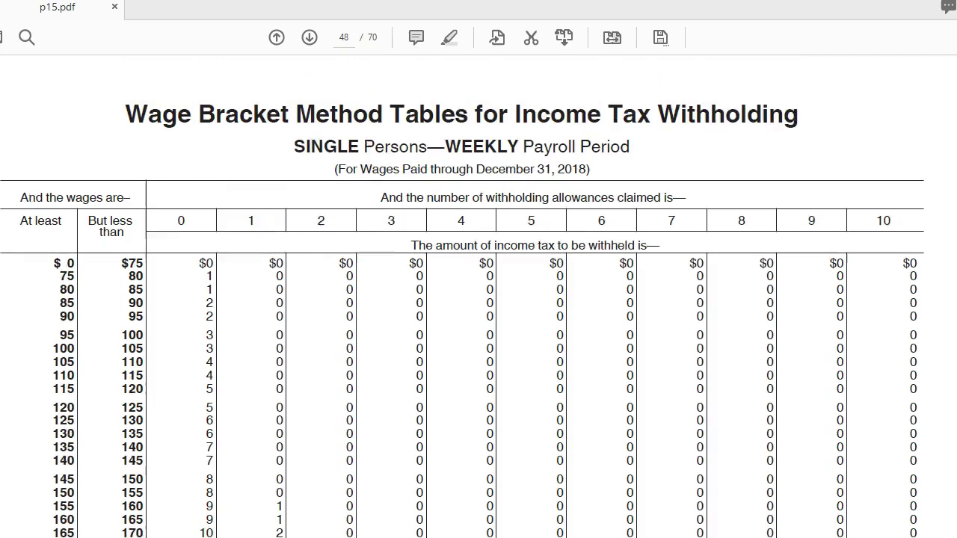
{"action": "scroll", "coordinate": [462, 299], "scroll_direction": "up", "scroll_amount": 12}
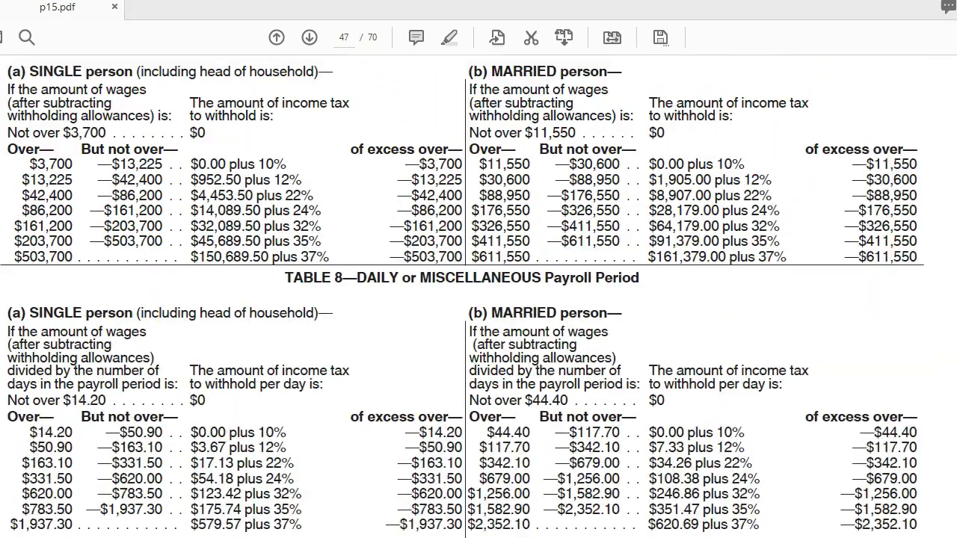
{"action": "scroll", "coordinate": [461, 299], "scroll_direction": "up", "scroll_amount": 10}
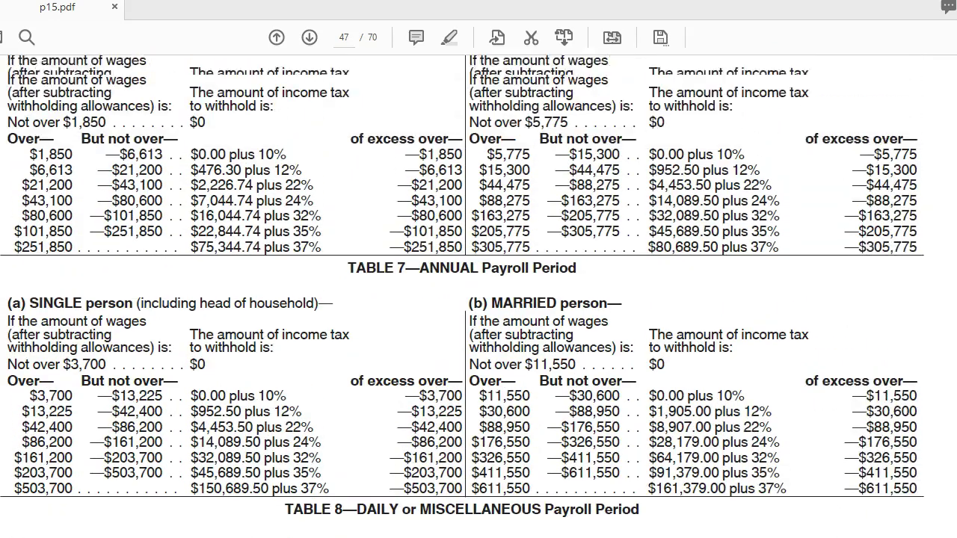
{"action": "scroll", "coordinate": [461, 299], "scroll_direction": "up", "scroll_amount": 12}
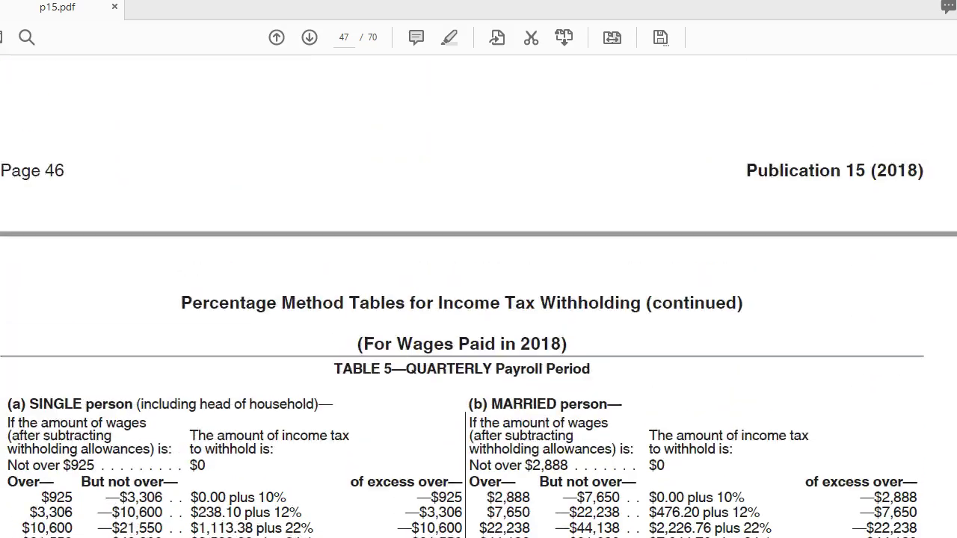
{"action": "scroll", "coordinate": [461, 299], "scroll_direction": "up", "scroll_amount": 12}
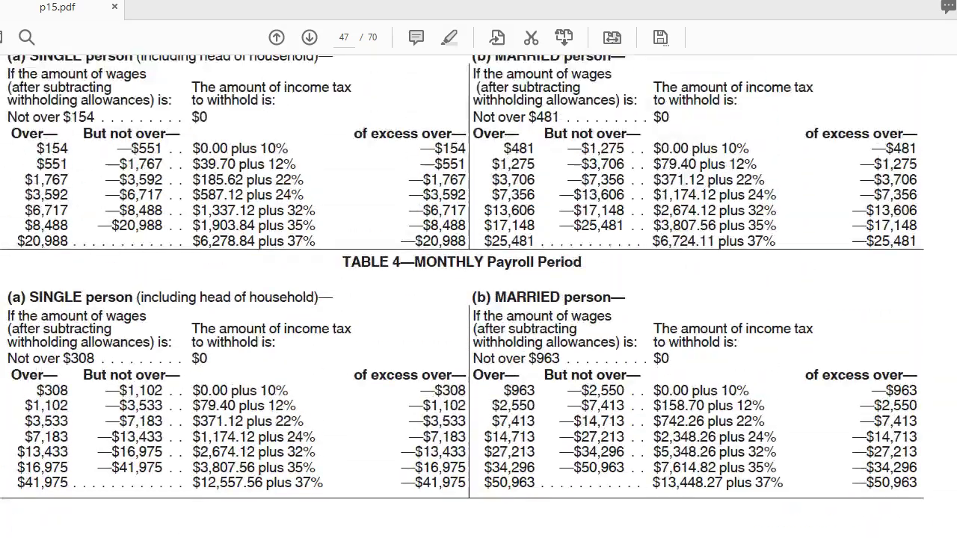
{"action": "scroll", "coordinate": [462, 299], "scroll_direction": "up", "scroll_amount": 20}
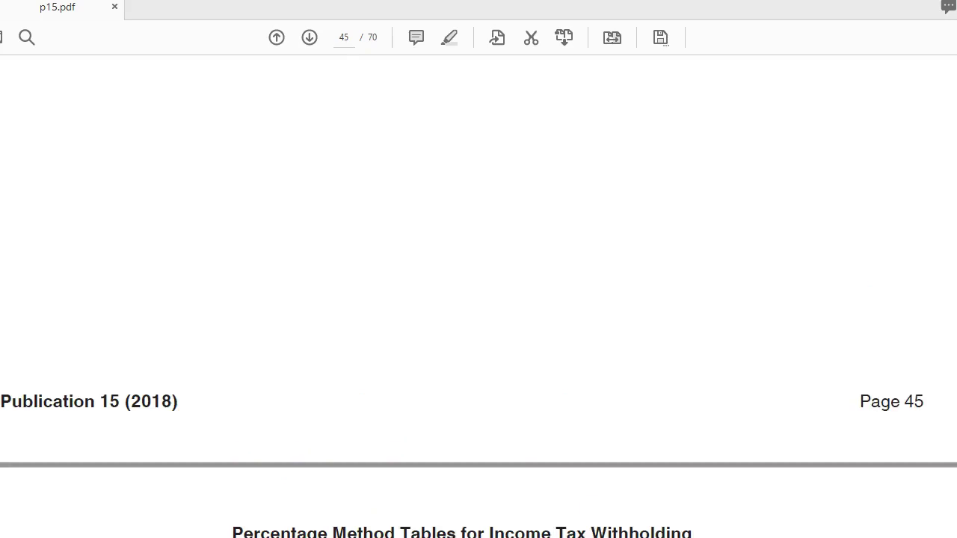
{"action": "scroll", "coordinate": [461, 299], "scroll_direction": "up", "scroll_amount": 6}
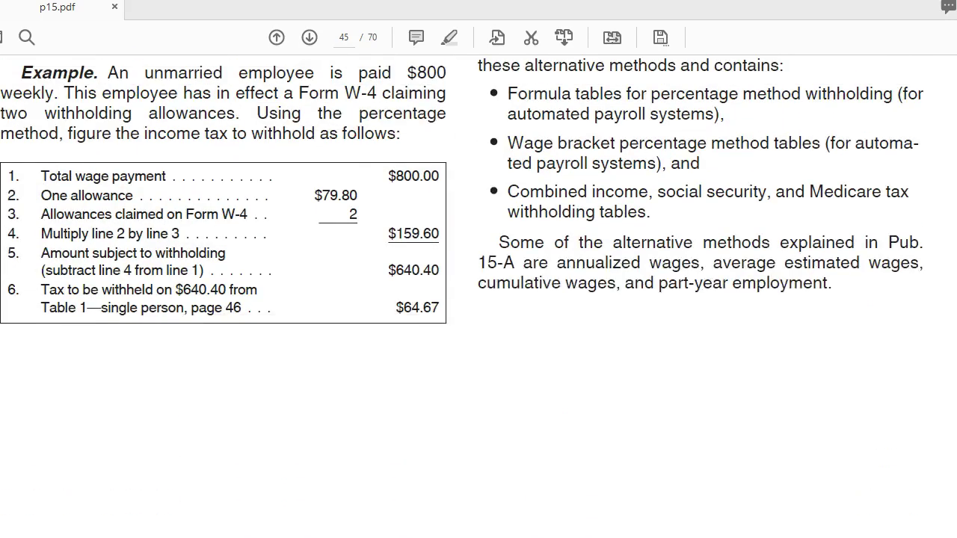
{"action": "scroll", "coordinate": [462, 299], "scroll_direction": "up", "scroll_amount": 4}
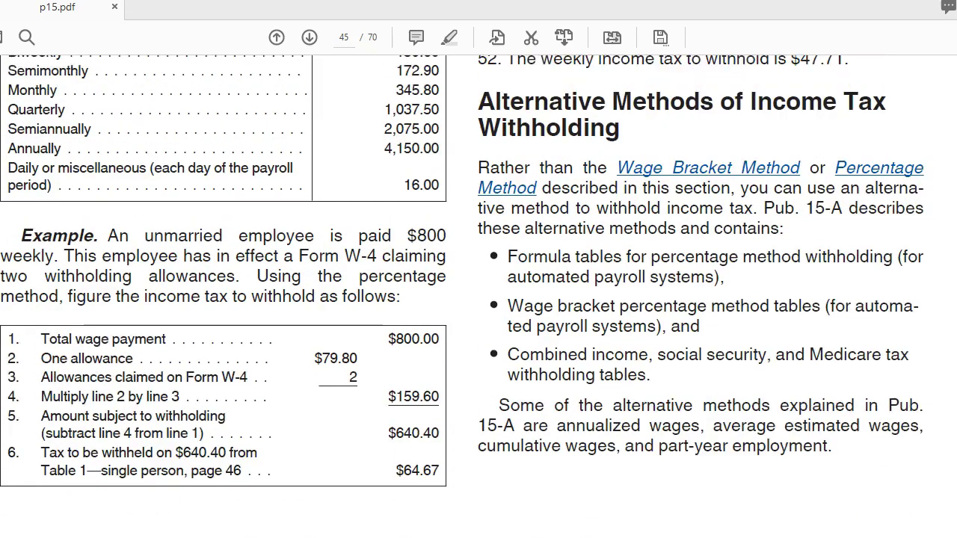
Check Table 5's weekly one-allowance amount, then scroll to the top of page 46.
{"action": "scroll", "coordinate": [462, 299], "scroll_direction": "up", "scroll_amount": 2}
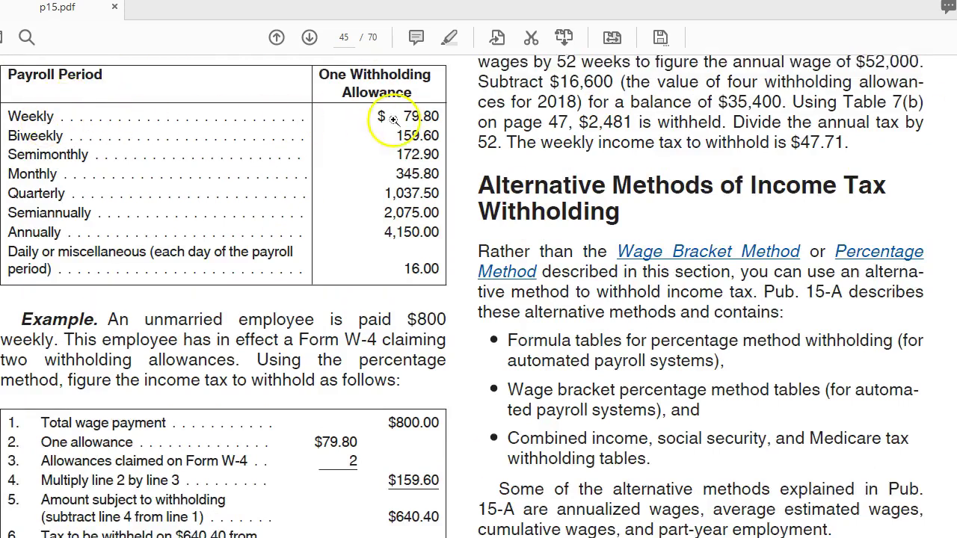
{"action": "scroll", "coordinate": [462, 296], "scroll_direction": "up", "scroll_amount": 2}
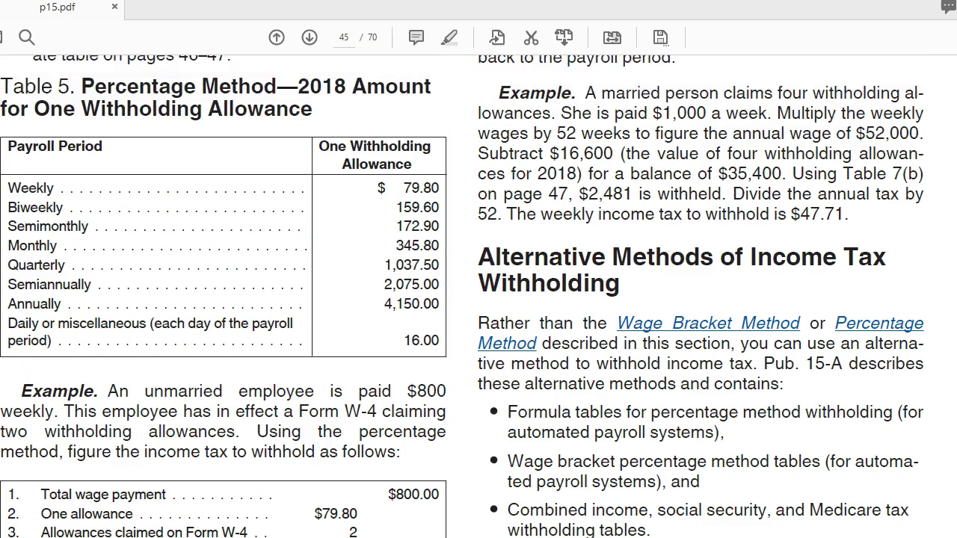
{"action": "scroll", "coordinate": [462, 296], "scroll_direction": "up", "scroll_amount": 2}
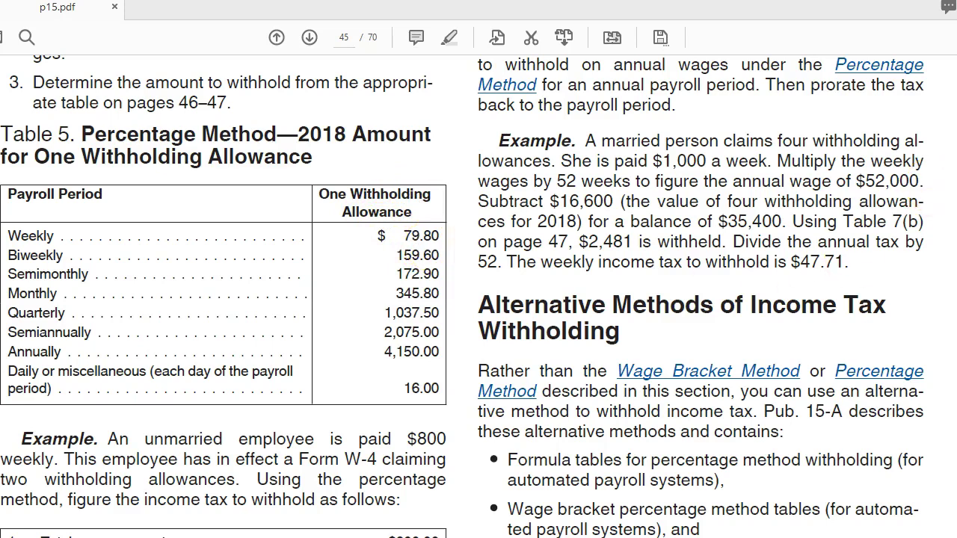
{"action": "scroll", "coordinate": [462, 296], "scroll_direction": "down", "scroll_amount": 5}
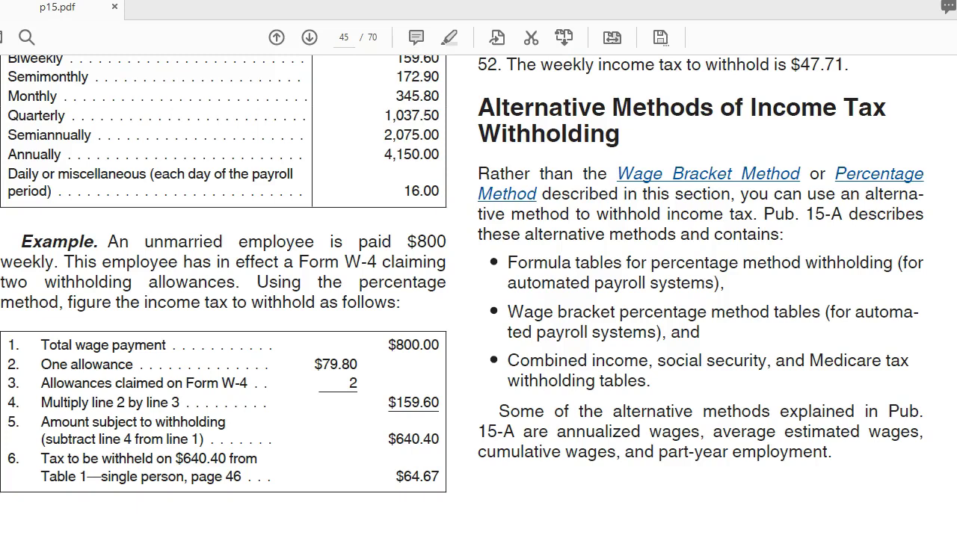
{"action": "scroll", "coordinate": [462, 274], "scroll_direction": "down", "scroll_amount": 10}
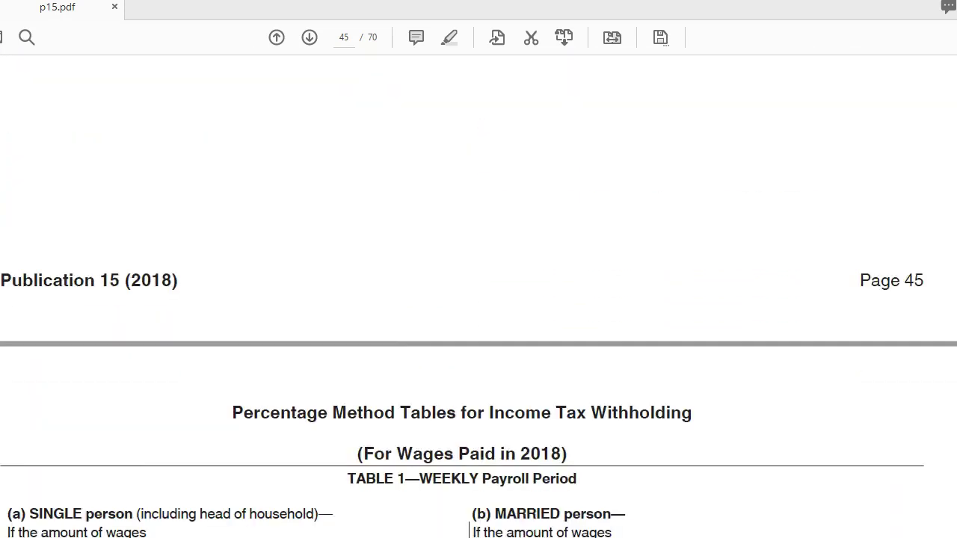
Bring TABLE 1 weekly brackets into view, including the $254–$815 single-person bracket.
{"action": "scroll", "coordinate": [528, 348], "scroll_direction": "down", "scroll_amount": 3}
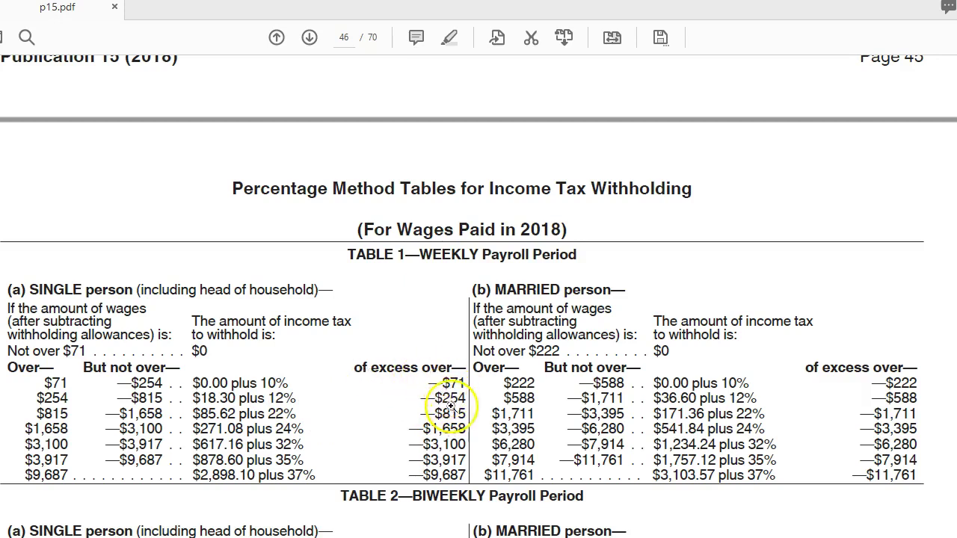
{"action": "scroll", "coordinate": [479, 299], "scroll_direction": "up", "scroll_amount": 5}
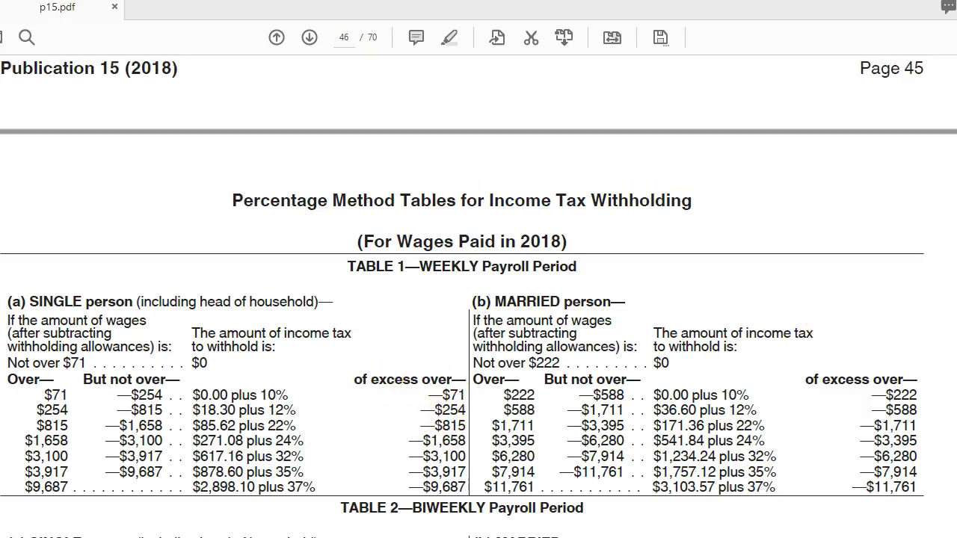
{"action": "scroll", "coordinate": [479, 298], "scroll_direction": "up", "scroll_amount": 5}
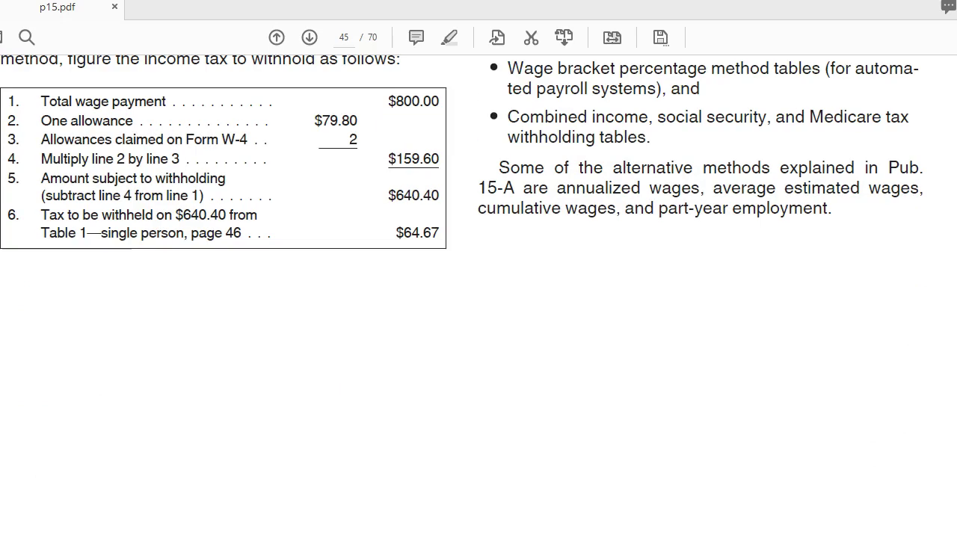
{"action": "scroll", "coordinate": [479, 299], "scroll_direction": "down", "scroll_amount": 5}
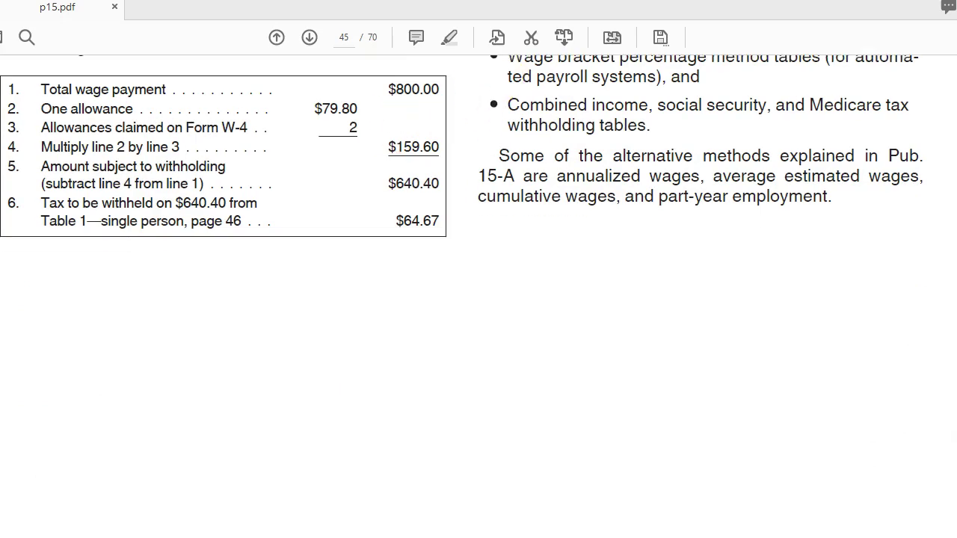
{"action": "scroll", "coordinate": [478, 340], "scroll_direction": "down", "scroll_amount": 1}
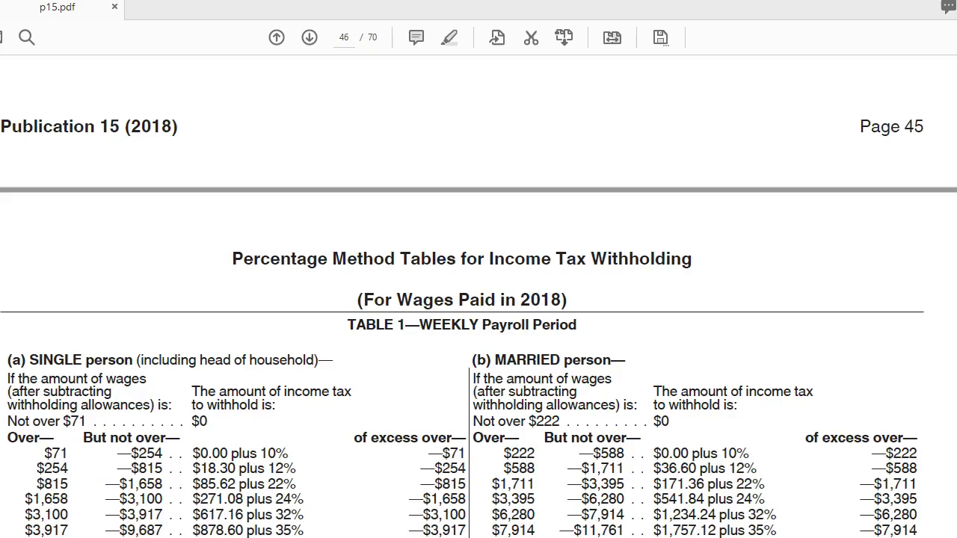
In Calculator, compute the wages over $254: 640.40 − 254 = 386.40.
{"action": "left_click_drag", "start_coordinate": [270, 155], "coordinate": [753, 83]}
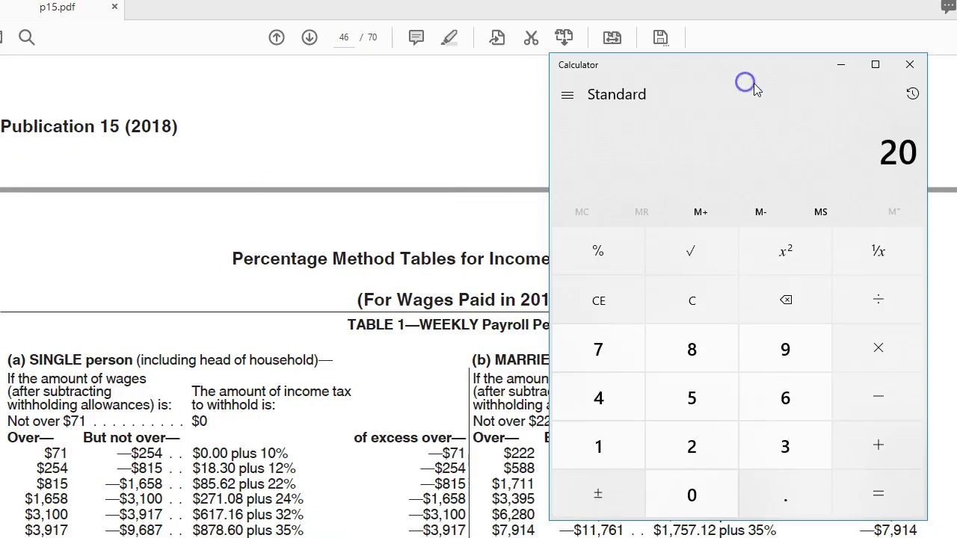
{"action": "left_click", "coordinate": [599, 302]}
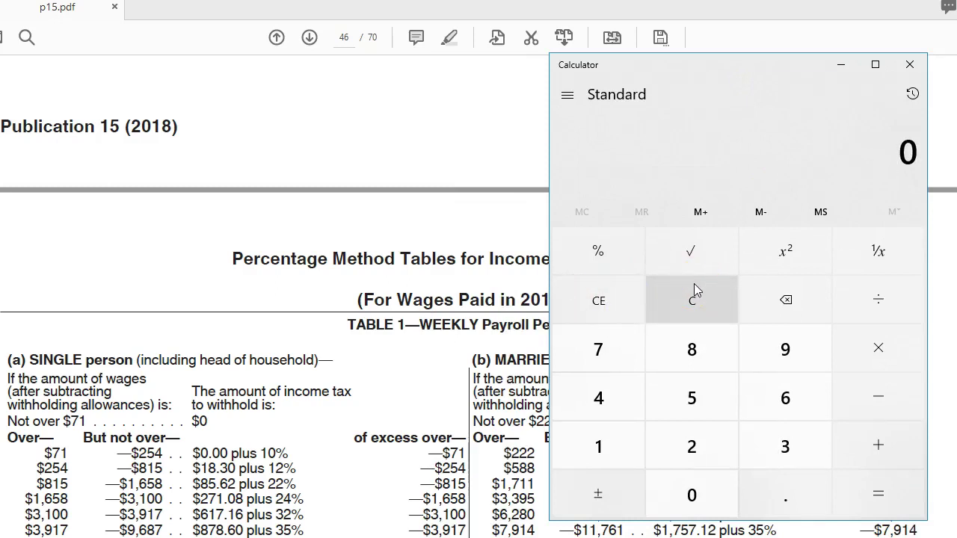
{"action": "type", "text": "640.40-"}
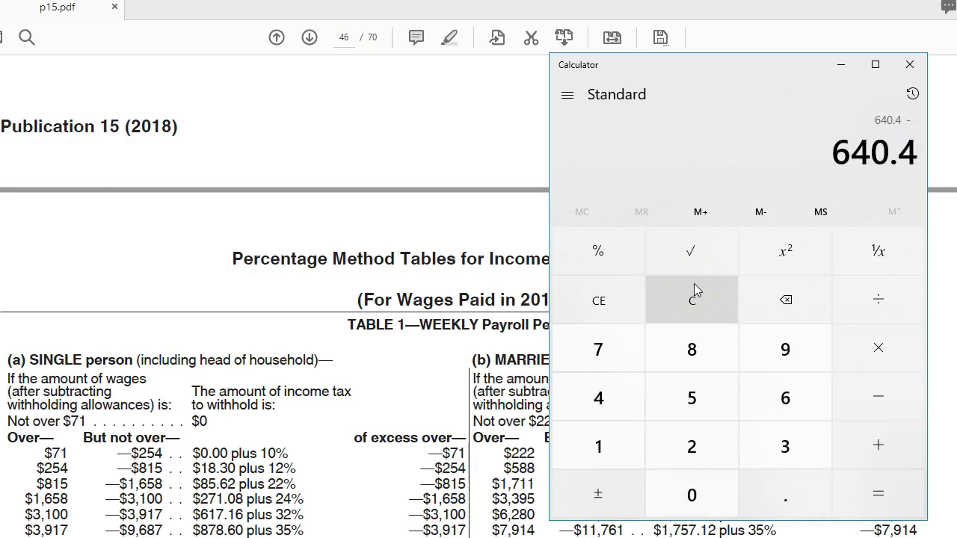
{"action": "type", "text": "254"}
{"action": "key", "text": "Return"}
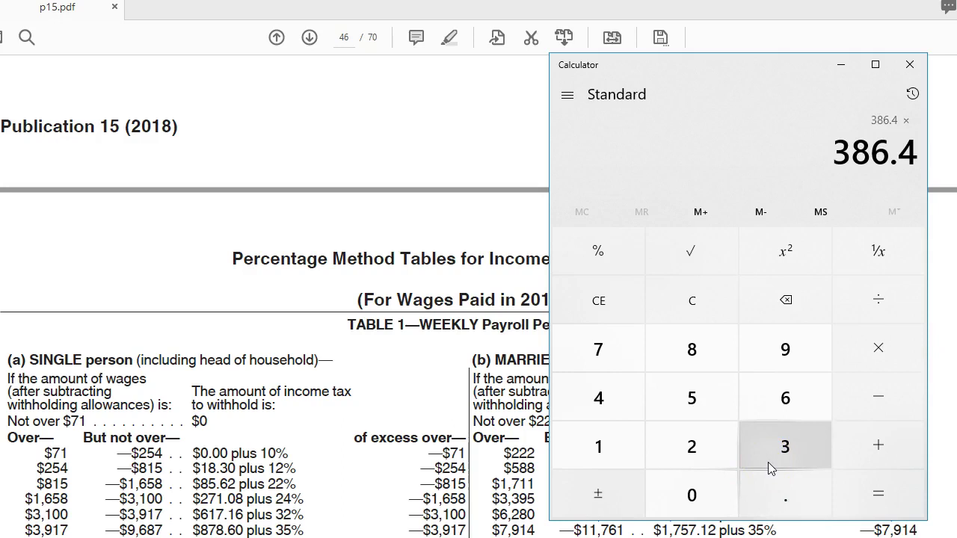
Take 12% of 386.40 (46.37) and add 18.30 for a 64.67 withholding.
{"action": "type", "text": "12"}
{"action": "left_click", "coordinate": [597, 246]}
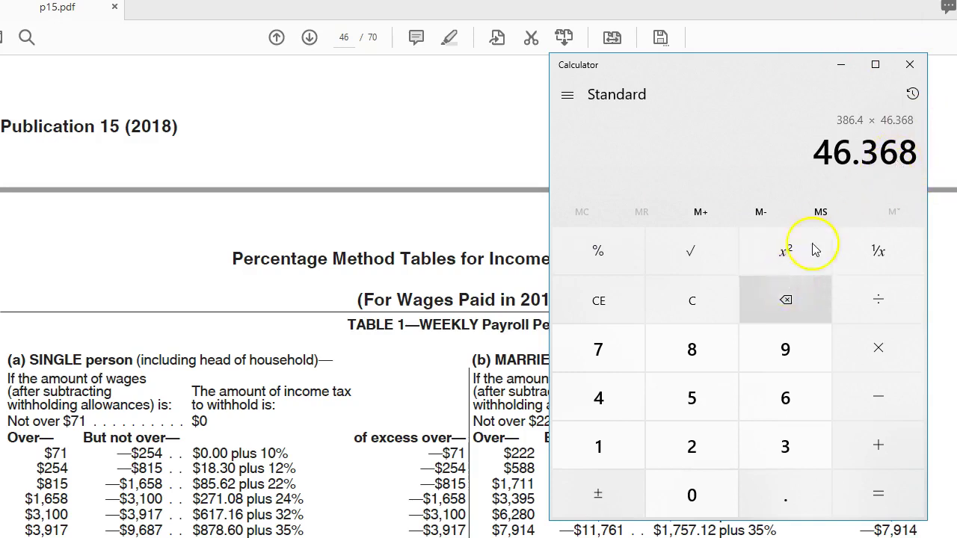
{"action": "left_click", "coordinate": [599, 301]}
{"action": "left_click", "coordinate": [673, 313]}
{"action": "type", "text": "46"}
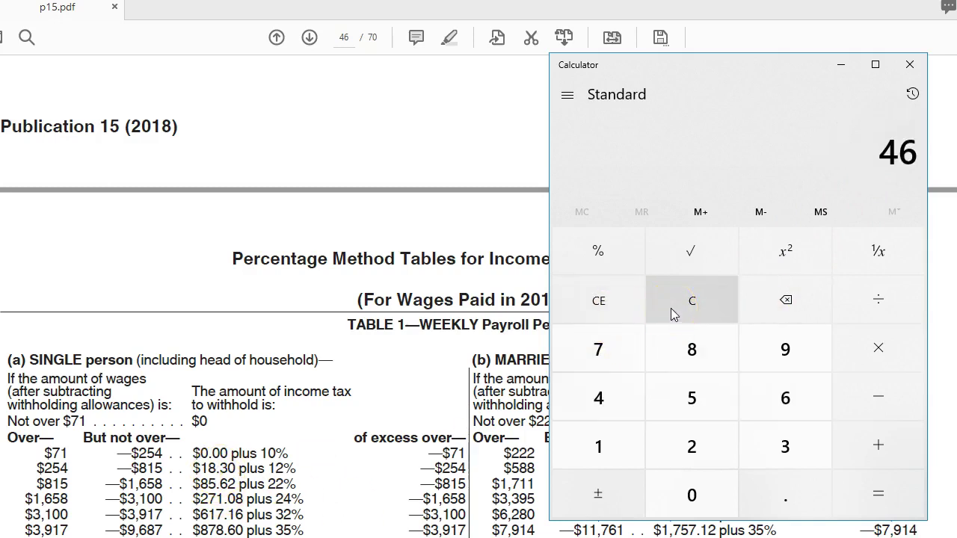
{"action": "type", "text": ".37 "}
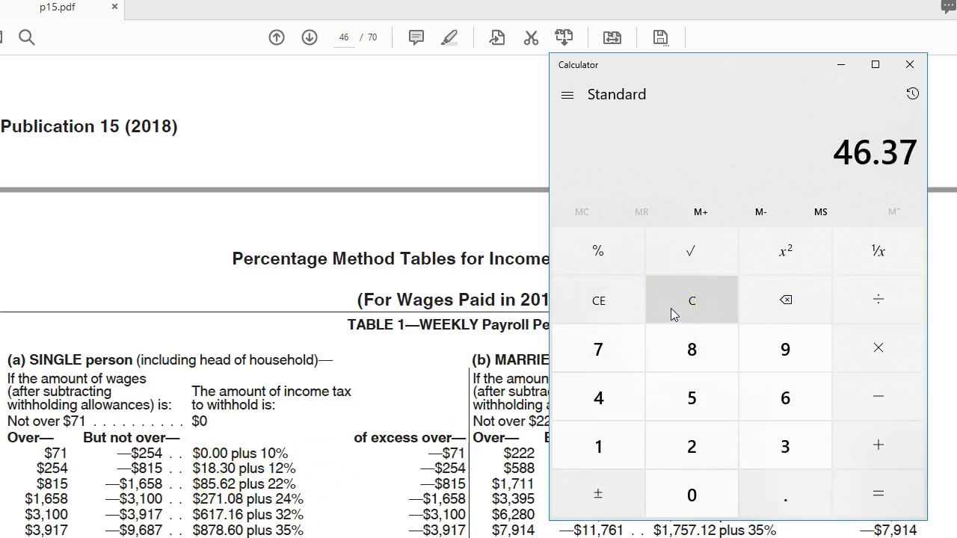
{"action": "type", "text": "+ "}
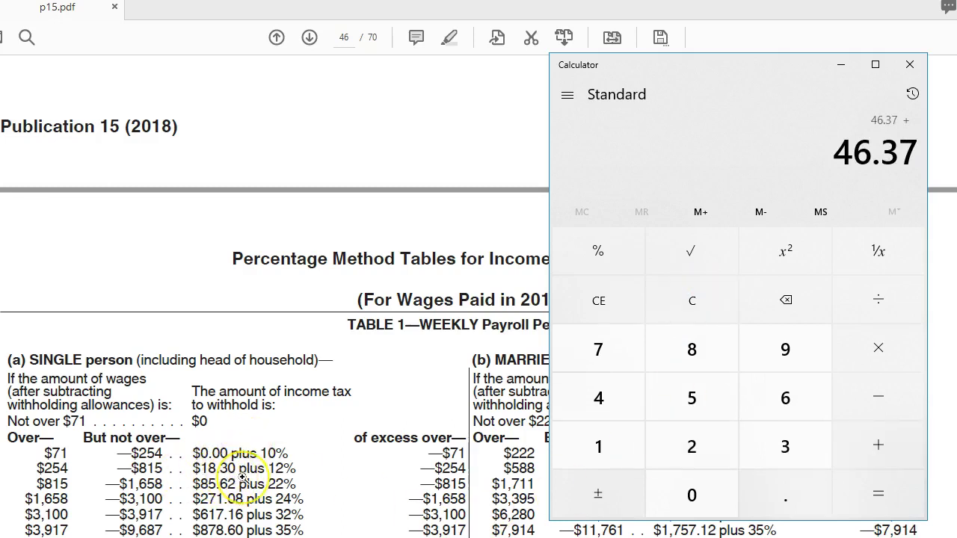
{"action": "type", "text": "18.30"}
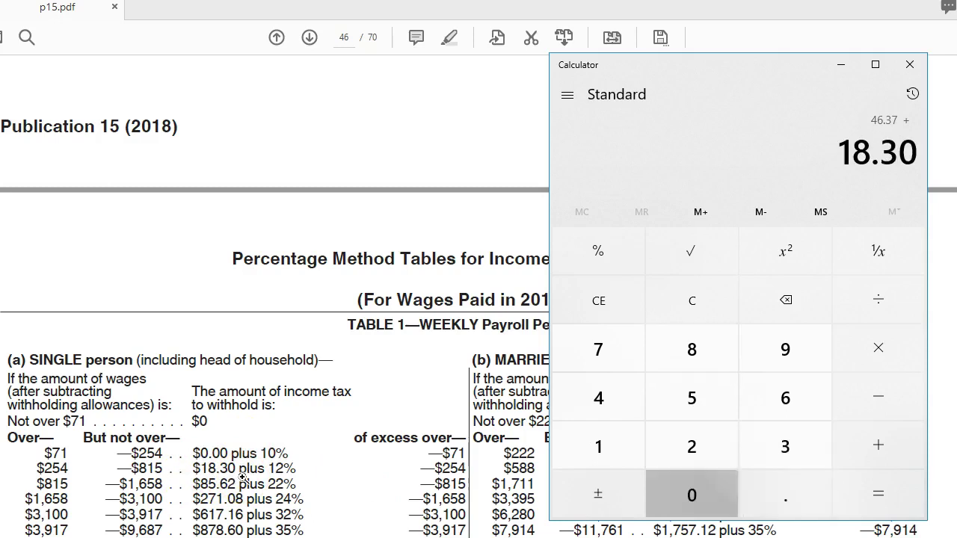
{"action": "key", "text": "Return"}
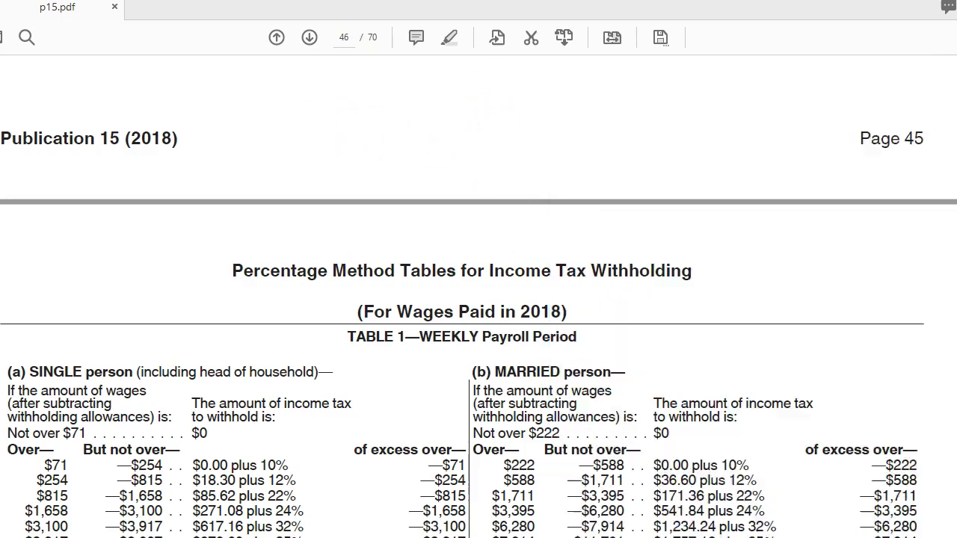
Scroll to page 49's SINGLE Persons weekly wage-bracket table covering $640–$890 wages.
{"action": "scroll", "coordinate": [478, 295], "scroll_direction": "up", "scroll_amount": 5}
{"action": "scroll", "coordinate": [478, 295], "scroll_direction": "up", "scroll_amount": 5}
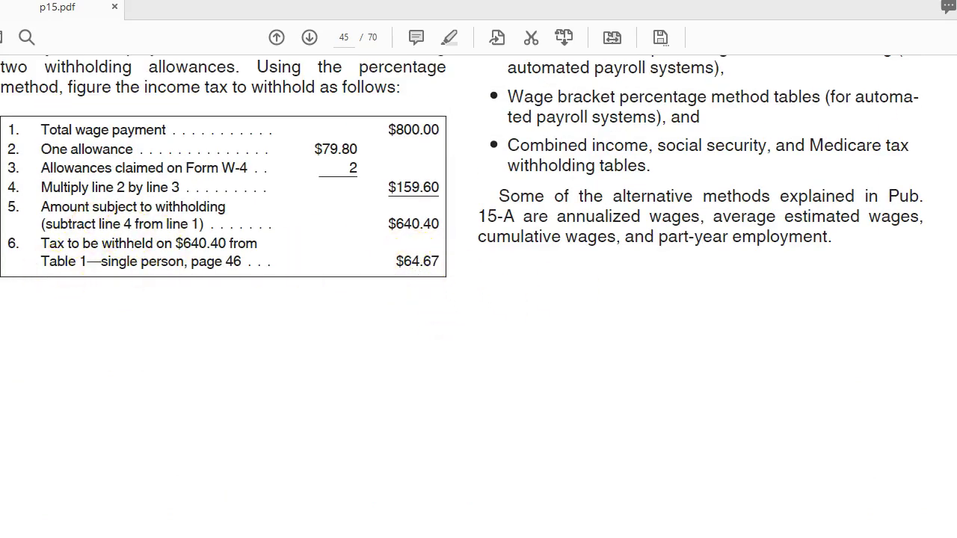
{"action": "scroll", "coordinate": [478, 295], "scroll_direction": "down", "scroll_amount": 10}
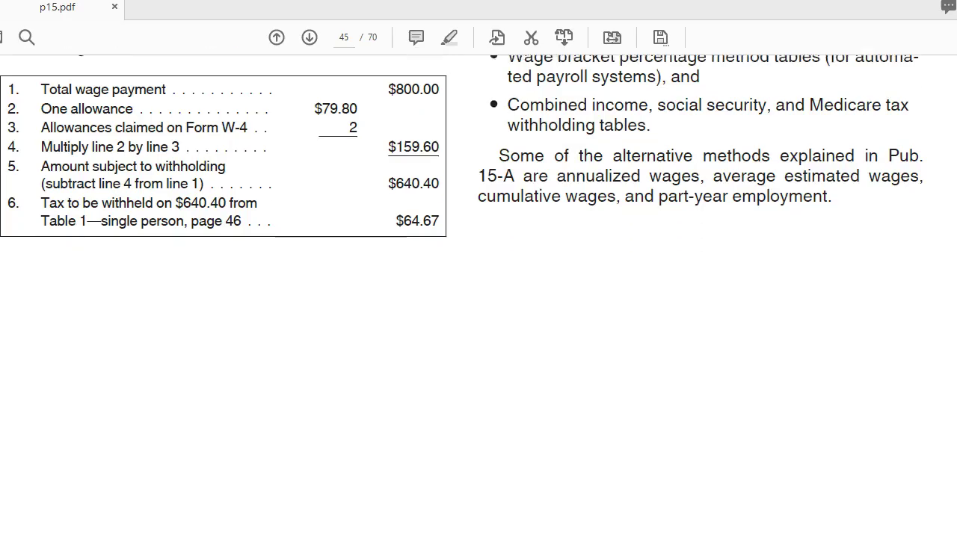
{"action": "scroll", "coordinate": [479, 295], "scroll_direction": "down", "scroll_amount": 15}
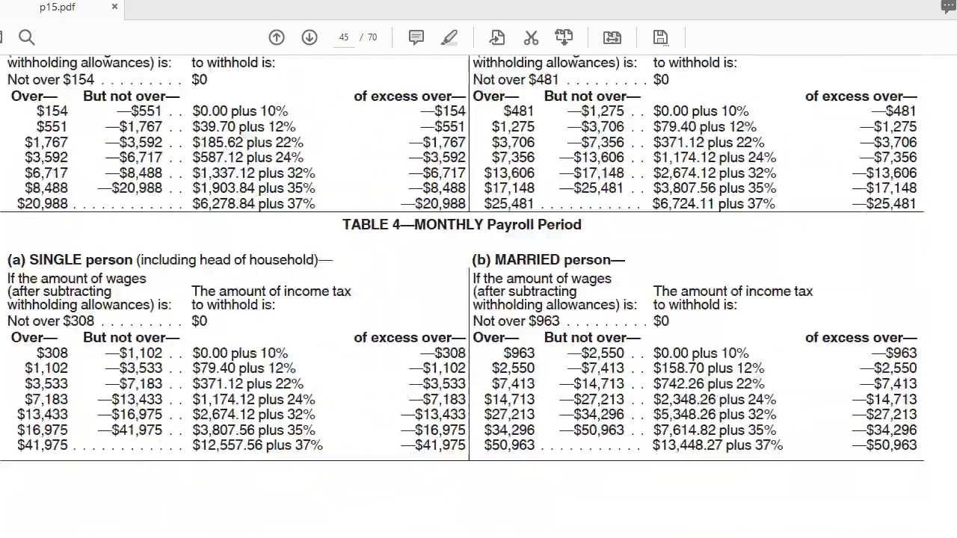
{"action": "scroll", "coordinate": [479, 295], "scroll_direction": "down", "scroll_amount": 12}
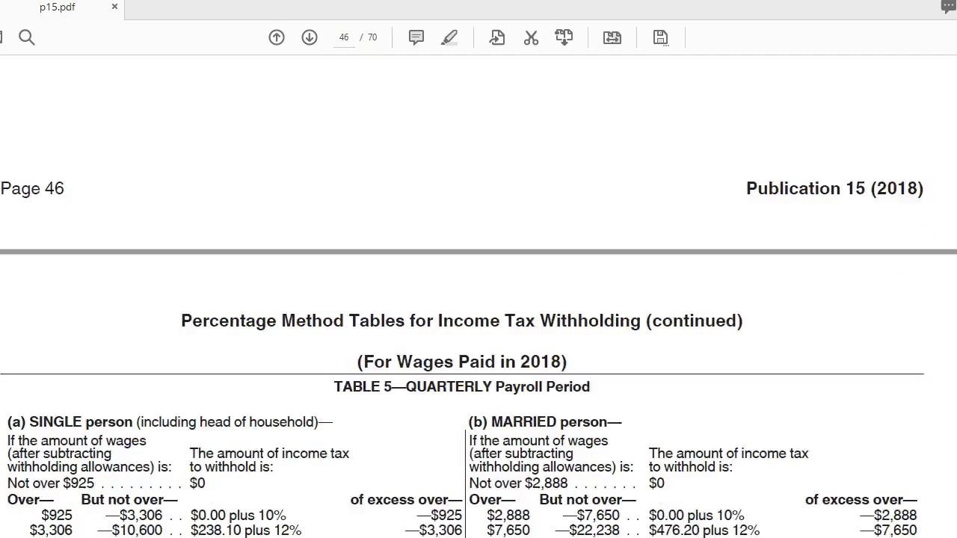
{"action": "scroll", "coordinate": [478, 295], "scroll_direction": "down", "scroll_amount": 15}
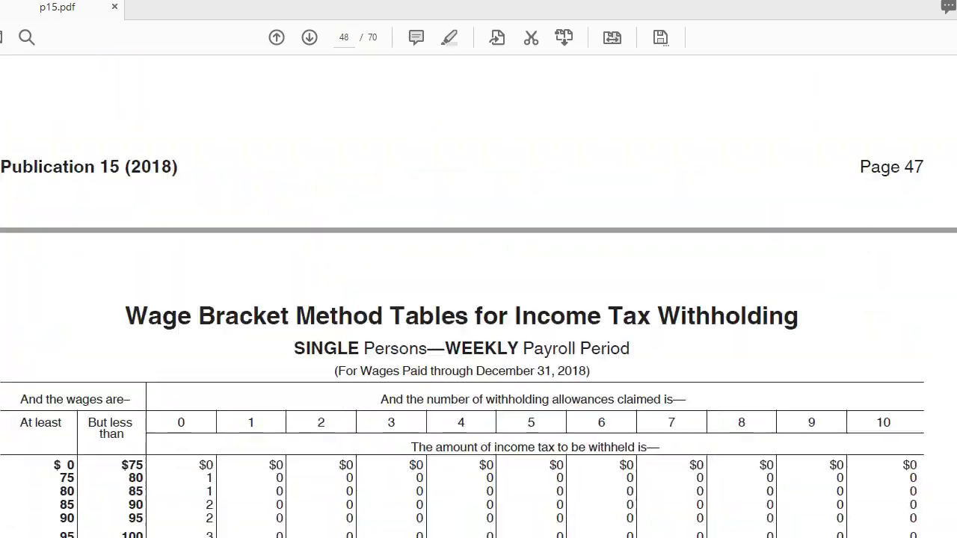
{"action": "scroll", "coordinate": [478, 295], "scroll_direction": "down", "scroll_amount": 2}
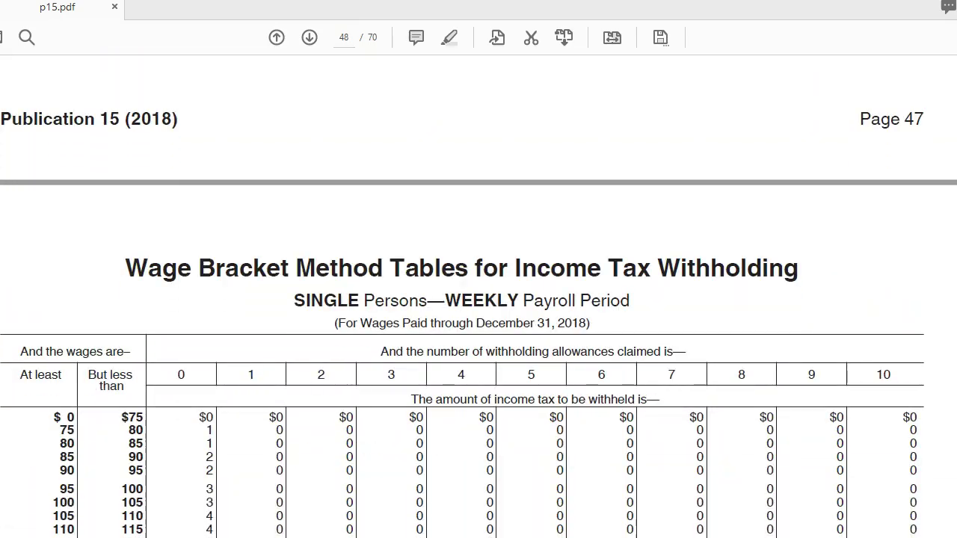
{"action": "scroll", "coordinate": [478, 295], "scroll_direction": "down", "scroll_amount": 12}
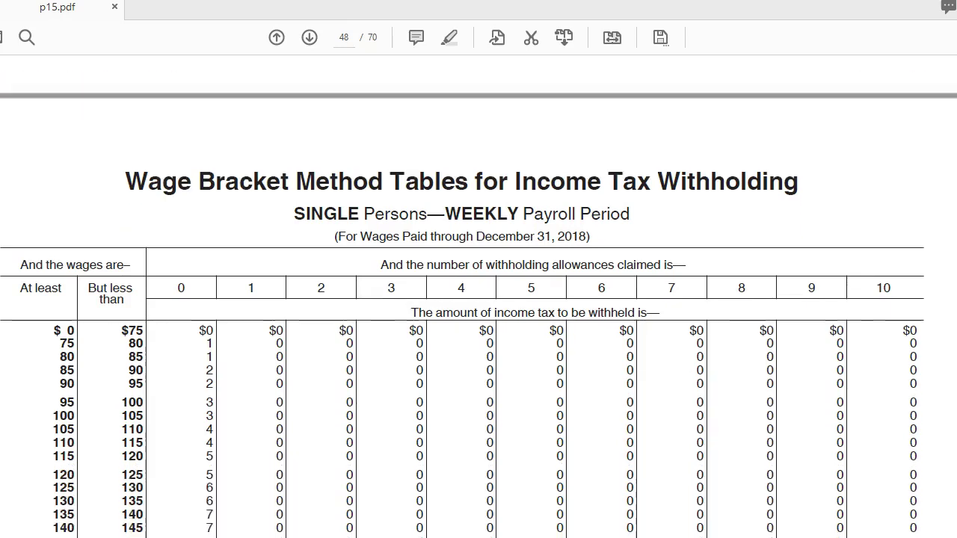
{"action": "scroll", "coordinate": [478, 295], "scroll_direction": "down", "scroll_amount": 2}
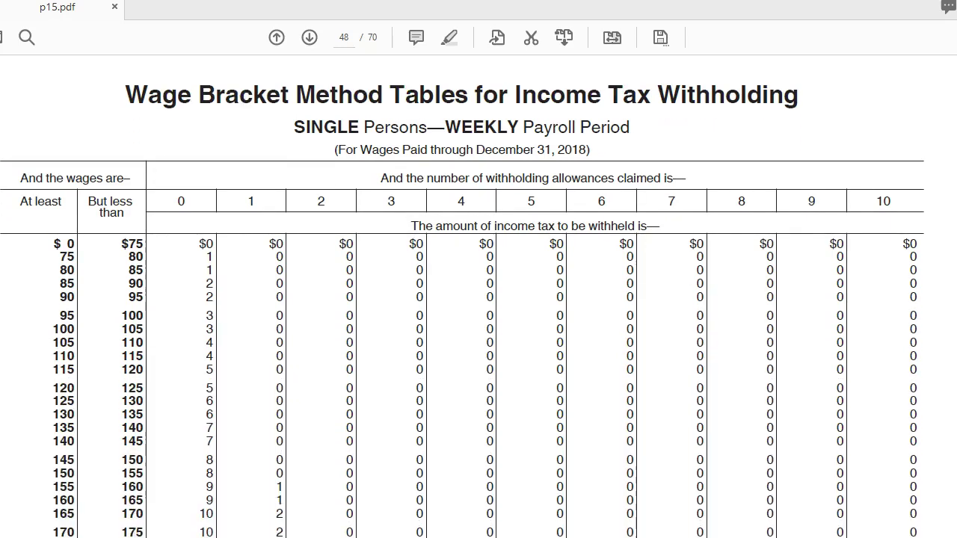
{"action": "scroll", "coordinate": [478, 295], "scroll_direction": "down", "scroll_amount": 1}
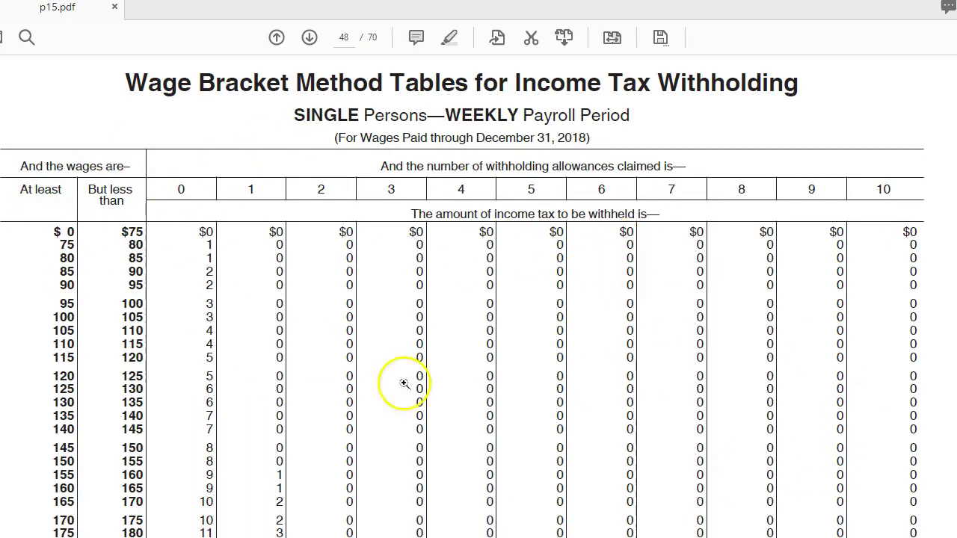
{"action": "scroll", "coordinate": [478, 296], "scroll_direction": "down", "scroll_amount": 10}
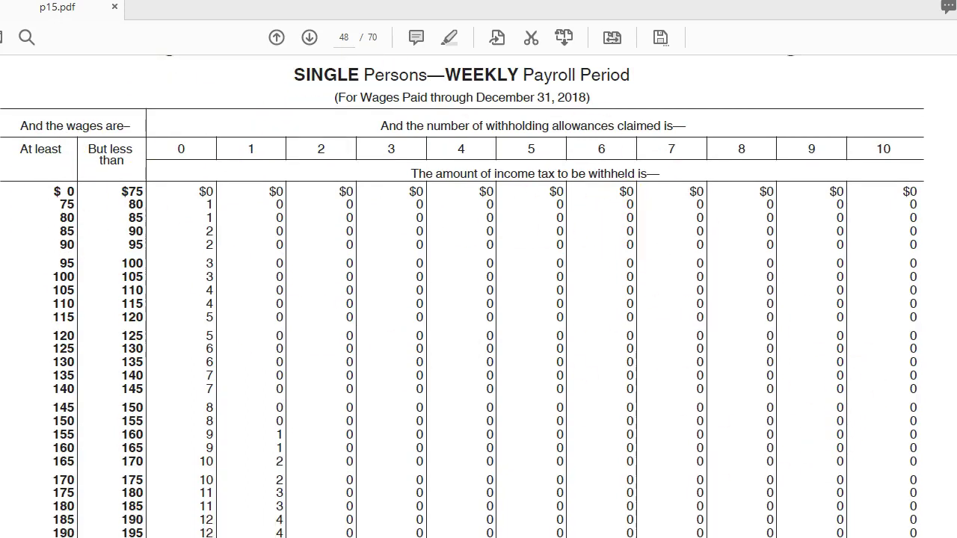
{"action": "scroll", "coordinate": [478, 295], "scroll_direction": "down", "scroll_amount": 5}
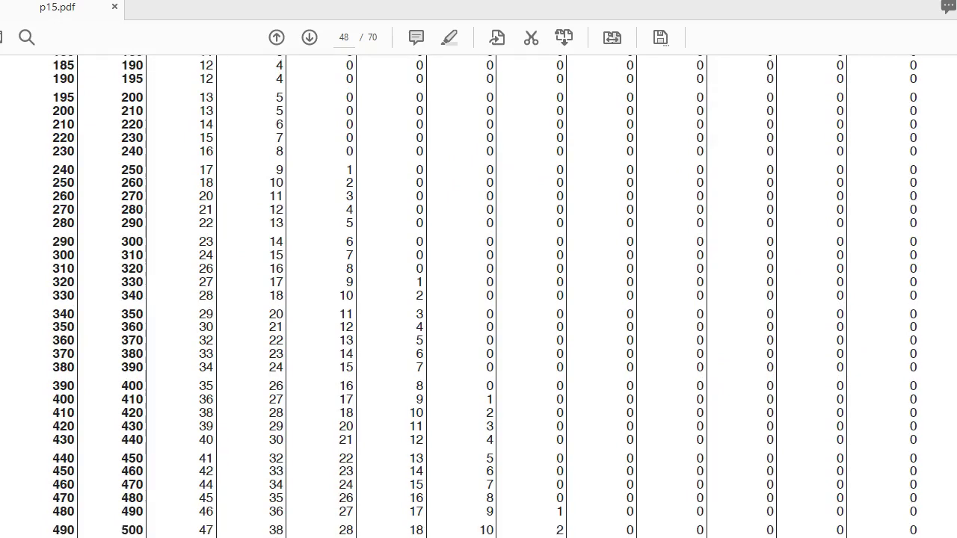
{"action": "scroll", "coordinate": [478, 296], "scroll_direction": "down", "scroll_amount": 9}
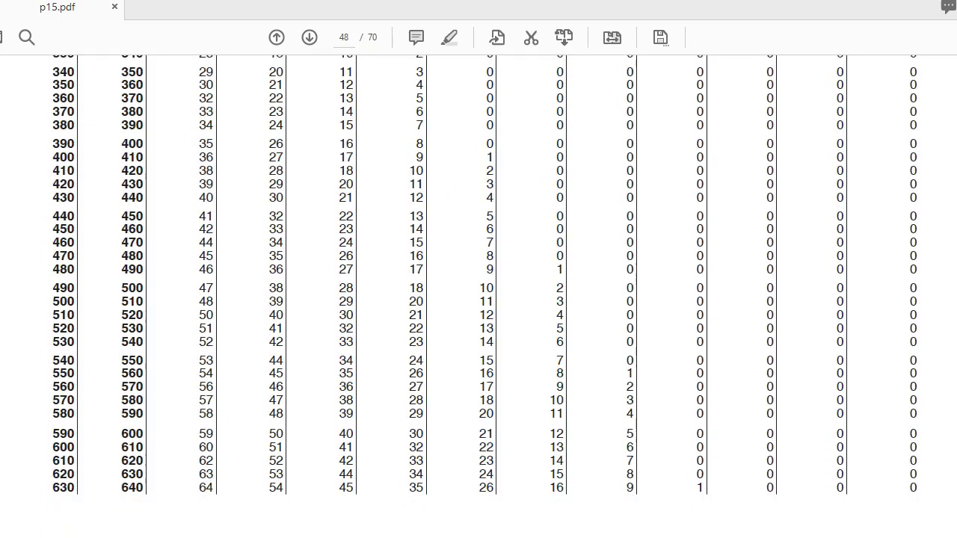
{"action": "scroll", "coordinate": [479, 296], "scroll_direction": "down", "scroll_amount": 3}
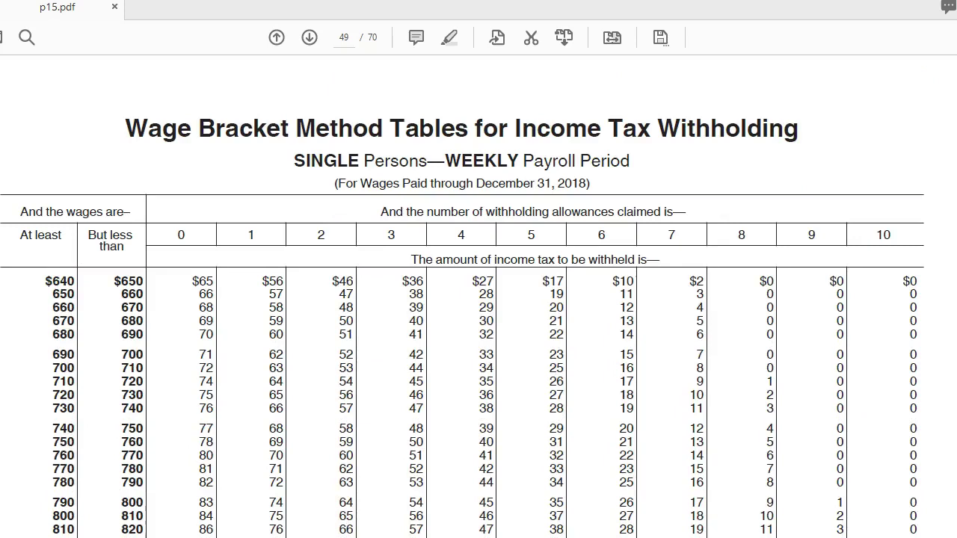
{"action": "scroll", "coordinate": [478, 295], "scroll_direction": "down", "scroll_amount": 2}
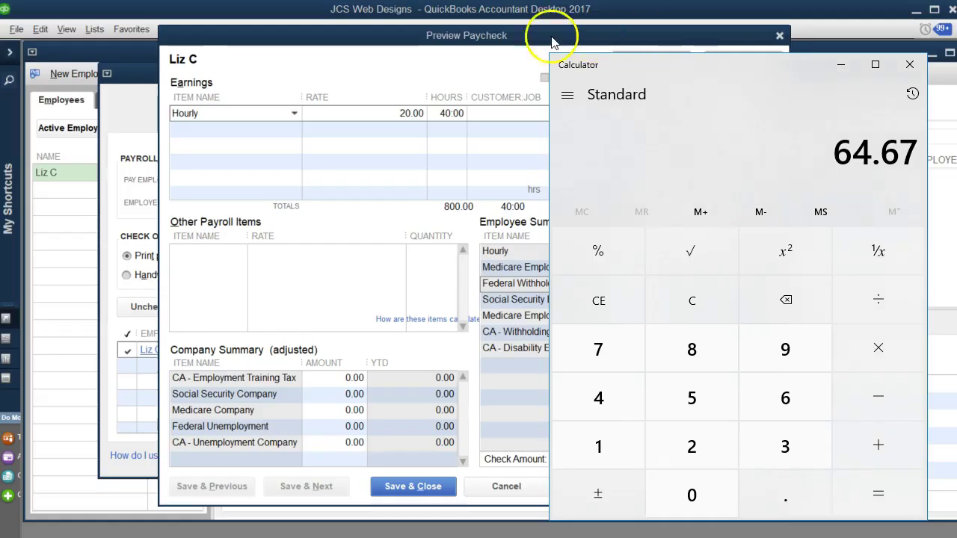
Enter -64.67 as the Federal Withholding amount in the paycheck preview.
{"action": "left_click", "coordinate": [548, 37]}
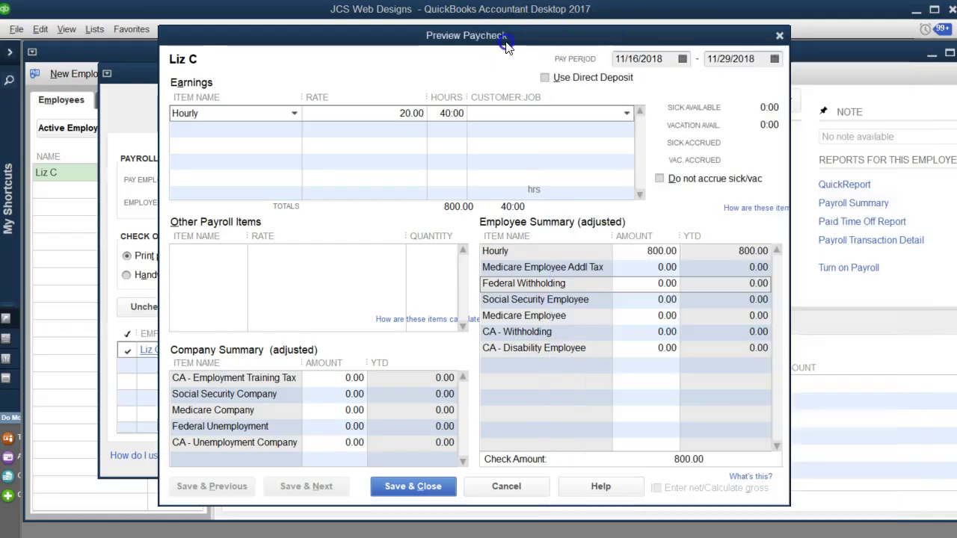
{"action": "left_click", "coordinate": [658, 284]}
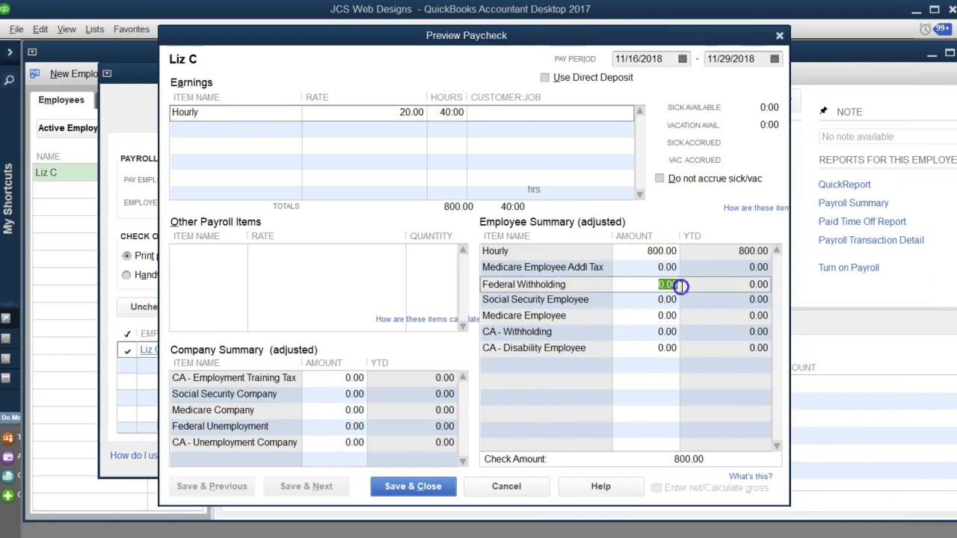
{"action": "type", "text": "-64."}
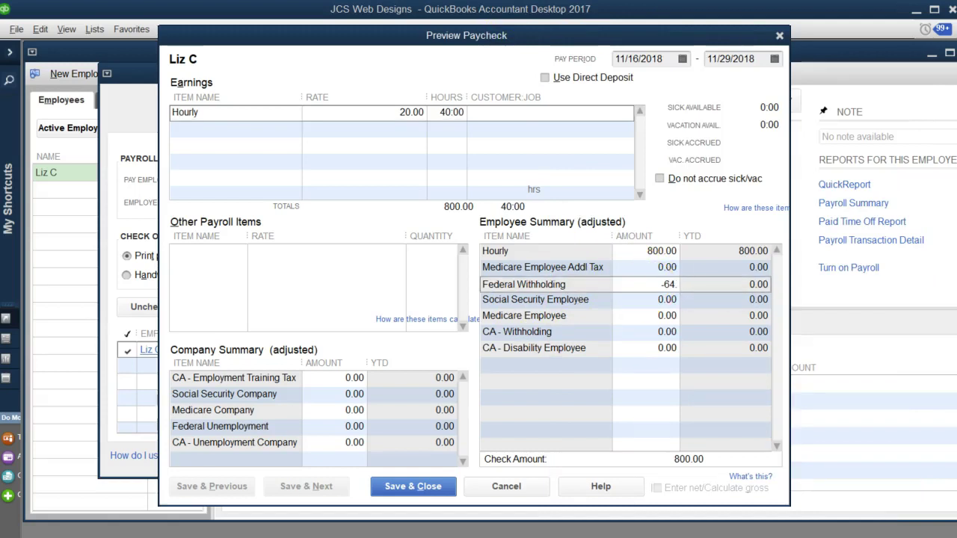
{"action": "type", "text": "67"}
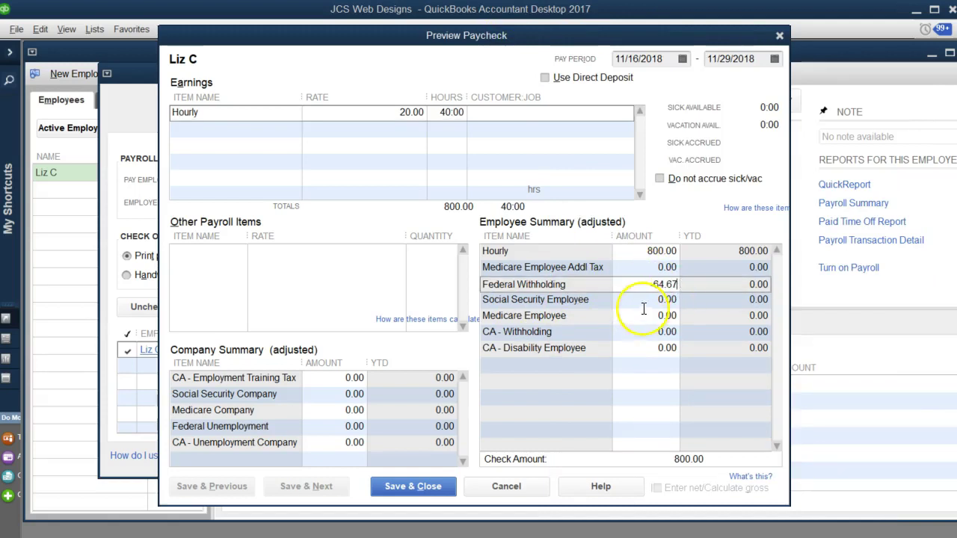
{"action": "left_click", "coordinate": [643, 301]}
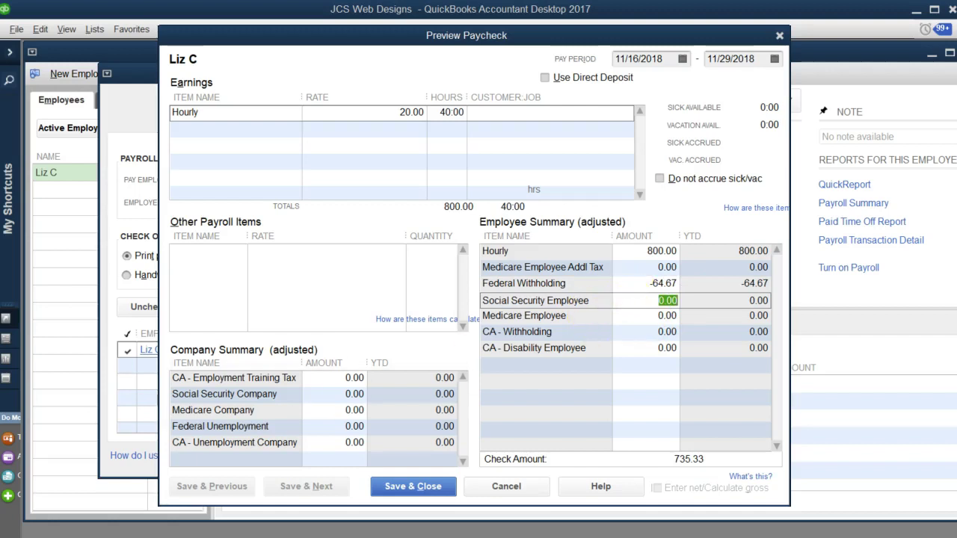
Calculate 800 × 6.2% and enter -49.60 for Social Security Employee.
{"action": "key", "text": "alt+Tab"}
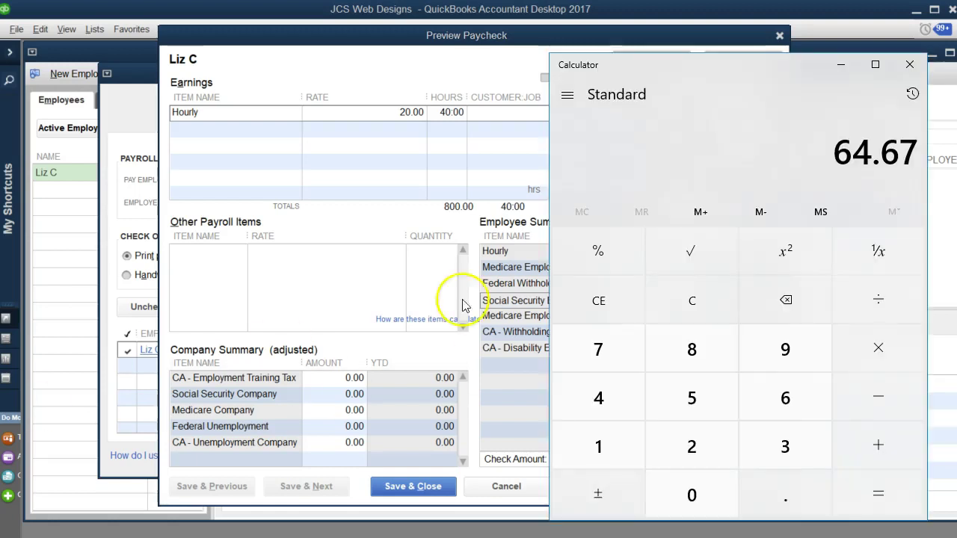
{"action": "left_click", "coordinate": [624, 308]}
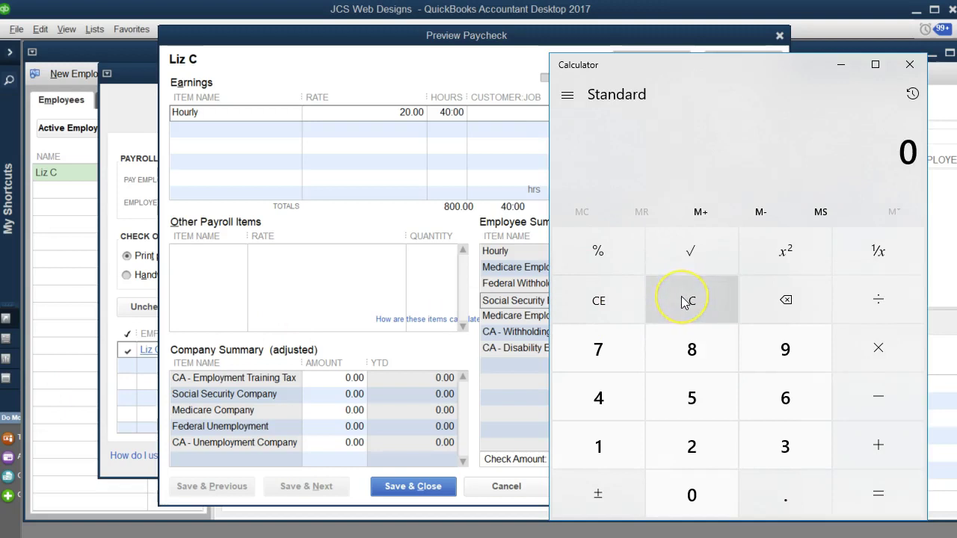
{"action": "type", "text": "800 × 6.2"}
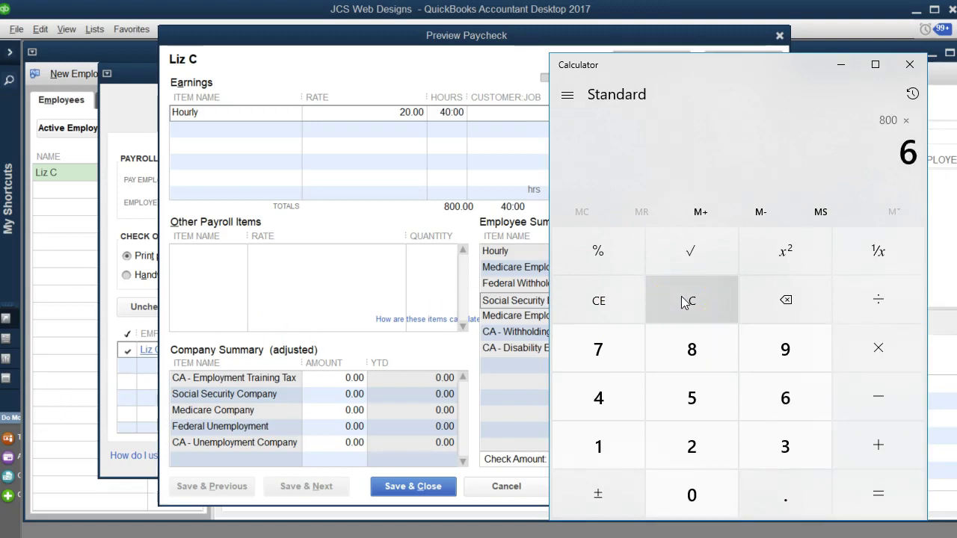
{"action": "left_click", "coordinate": [598, 250]}
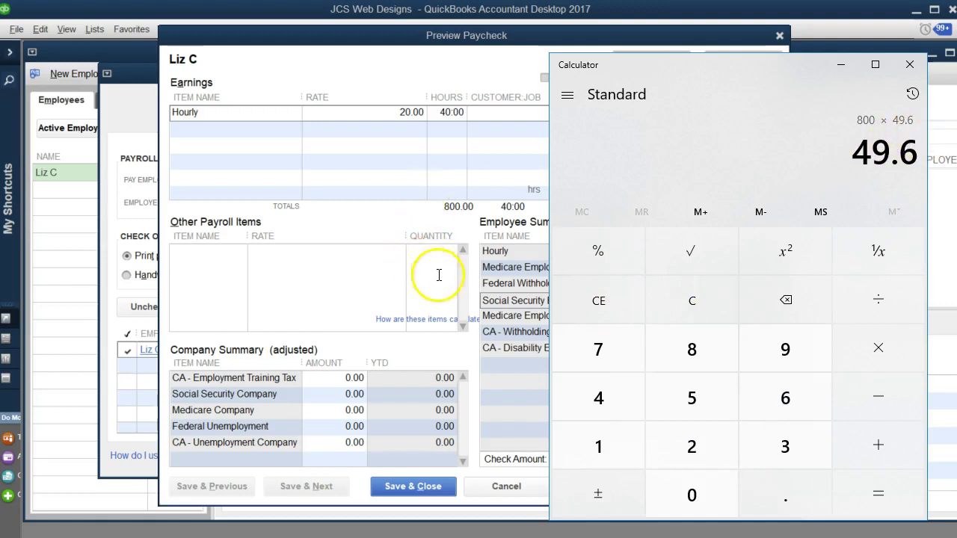
{"action": "left_click", "coordinate": [515, 389]}
{"action": "left_click", "coordinate": [649, 273]}
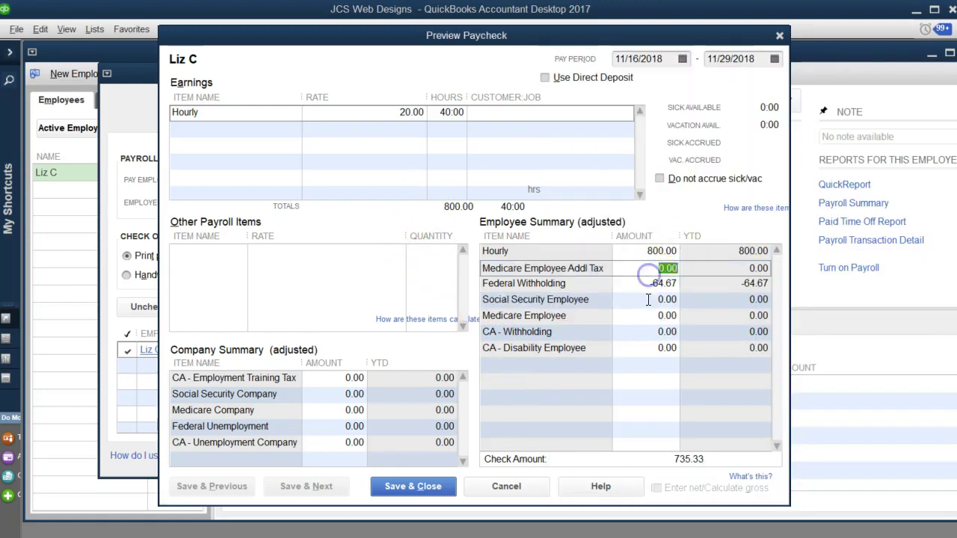
{"action": "left_click", "coordinate": [648, 300]}
{"action": "type", "text": "49.60"}
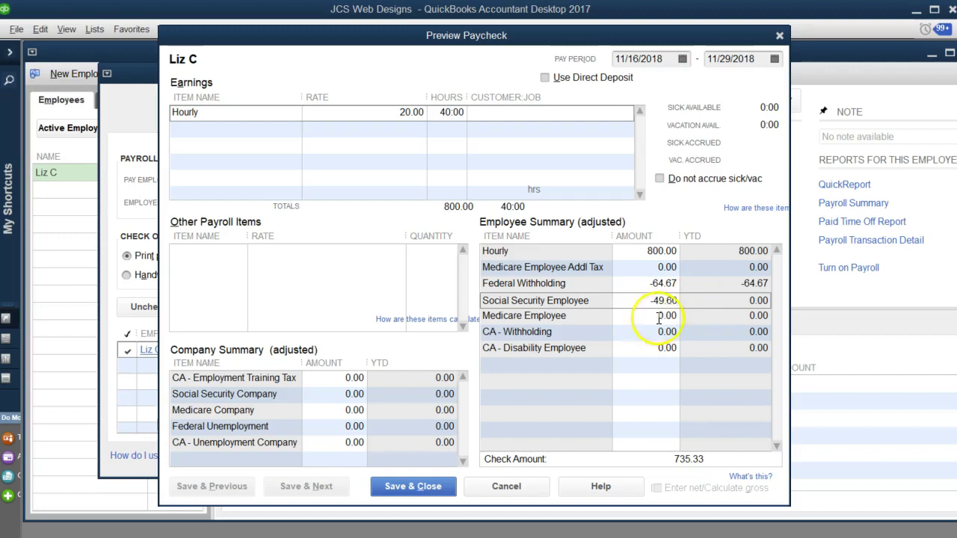
{"action": "left_click", "coordinate": [649, 317]}
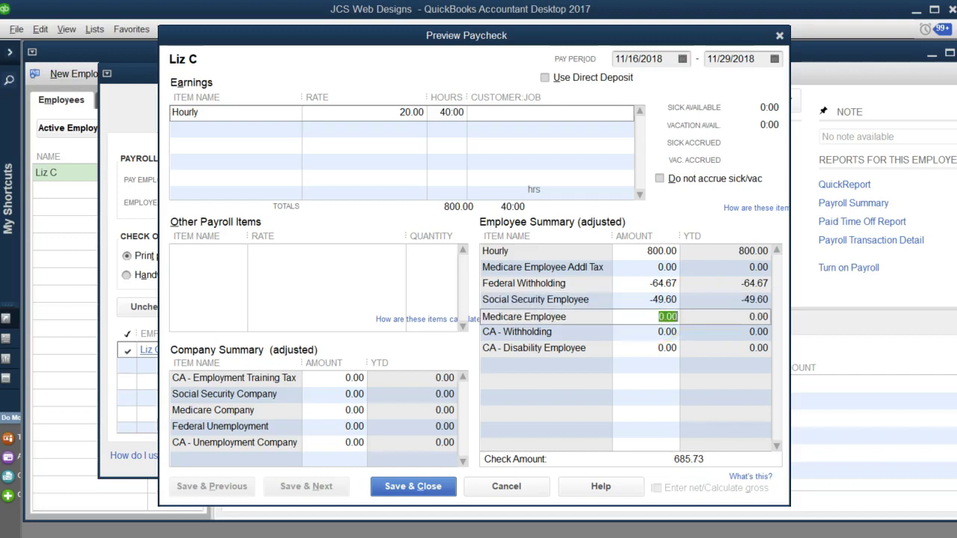
Compute 800 × 1.45% in the calculator for the Medicare Employee tax.
{"action": "key", "text": "alt+Tab"}
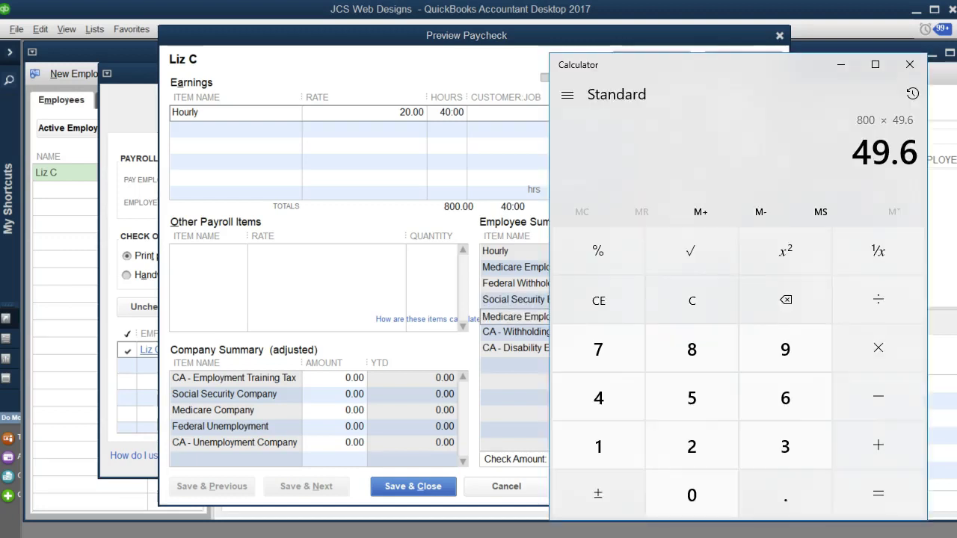
{"action": "left_click_drag", "start_coordinate": [737, 64], "coordinate": [367, 64]}
{"action": "left_click", "coordinate": [238, 299]}
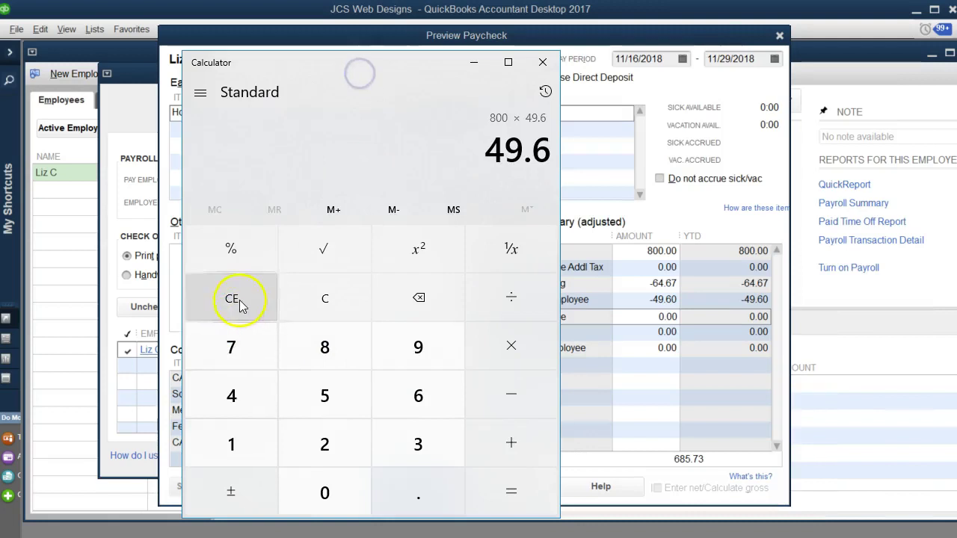
{"action": "left_click", "coordinate": [325, 302]}
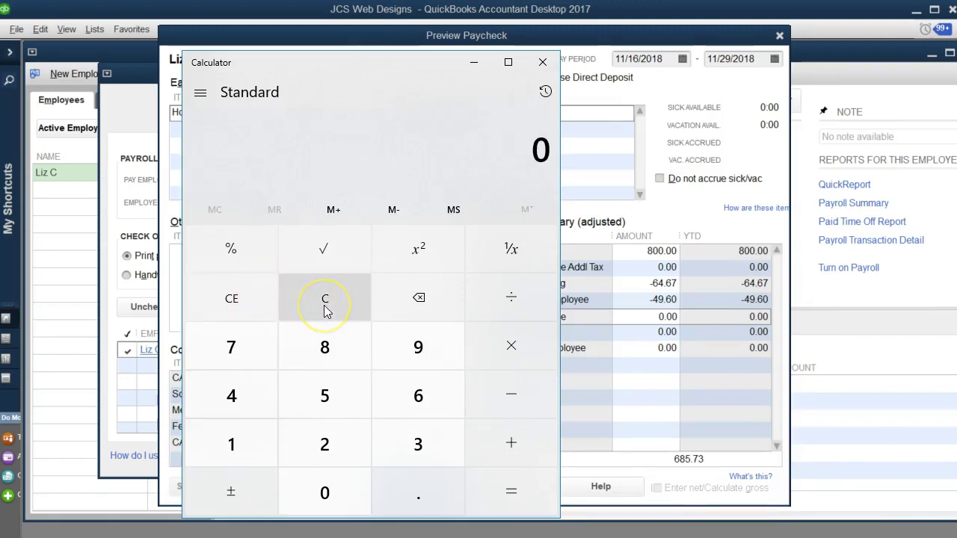
{"action": "type", "text": "800"}
{"action": "key", "text": "asterisk"}
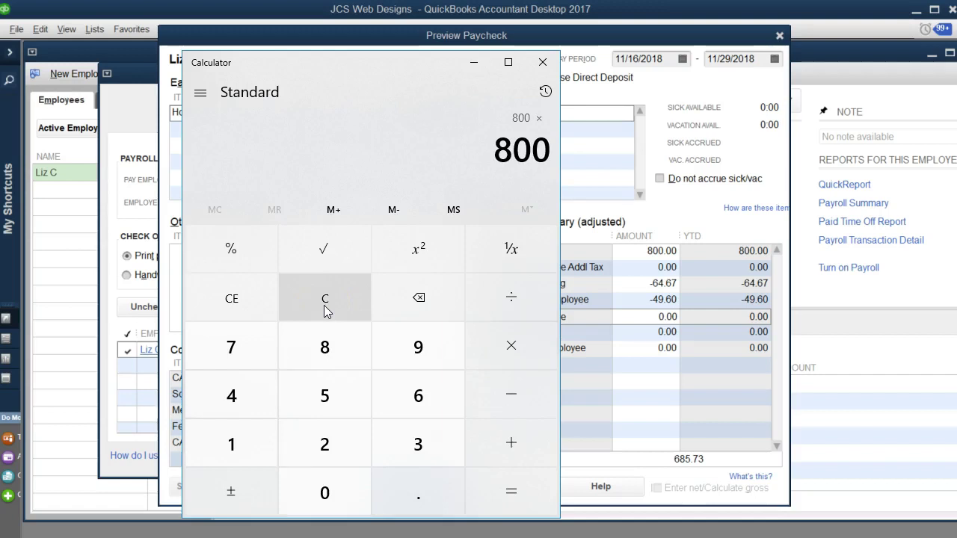
{"action": "type", "text": "1.45"}
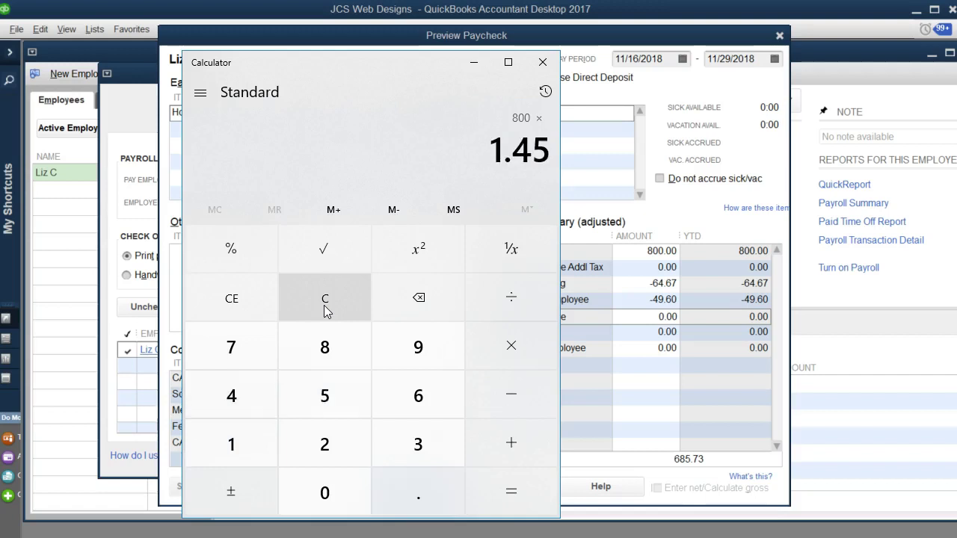
{"action": "left_click", "coordinate": [238, 250]}
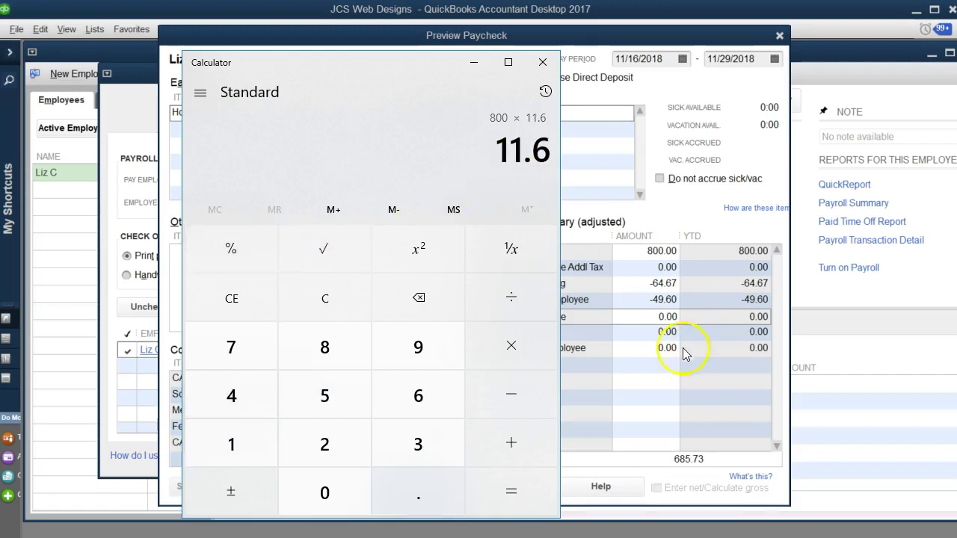
Enter -11.60 for Medicare Employee and set CA - Withholding to -2.00.
{"action": "left_click", "coordinate": [658, 316]}
{"action": "left_click", "coordinate": [662, 316]}
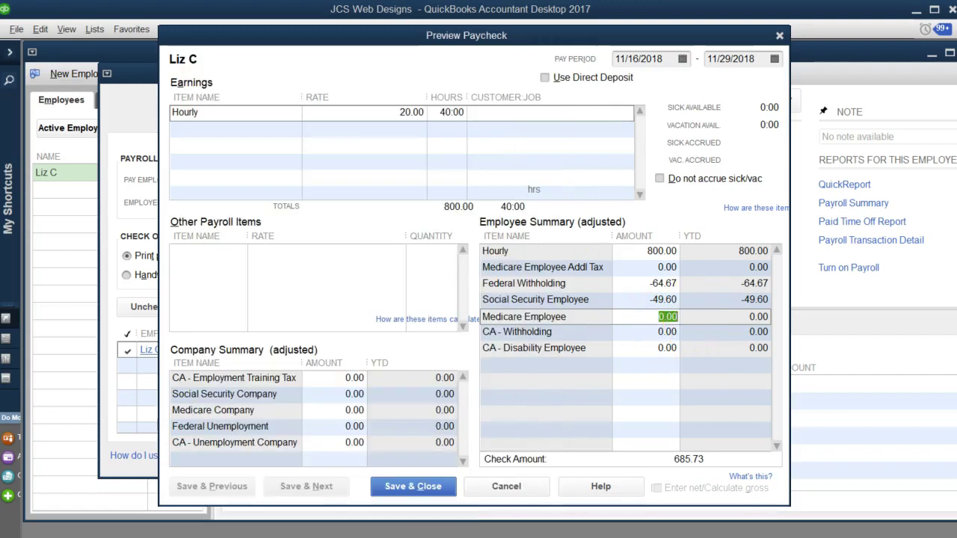
{"action": "type", "text": "11.60"}
{"action": "left_click", "coordinate": [628, 333]}
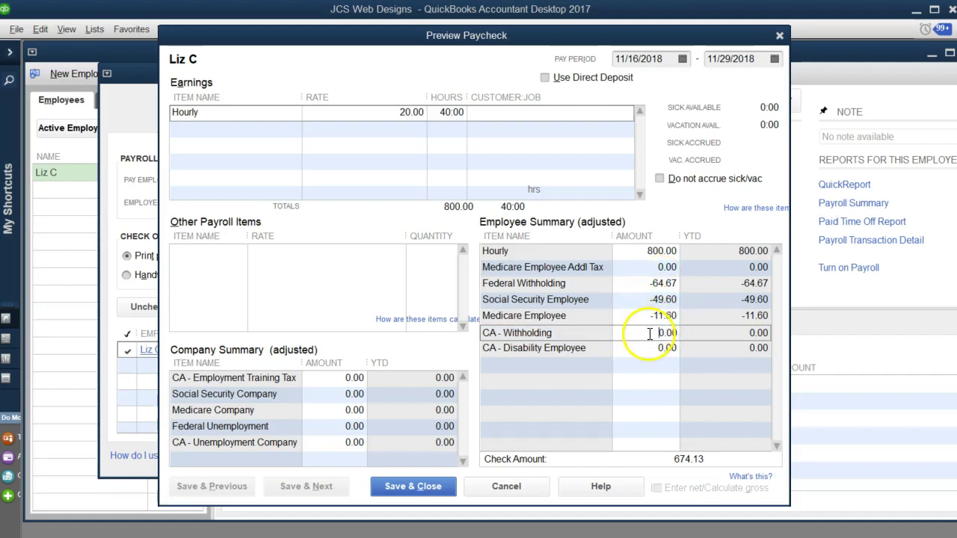
{"action": "left_click", "coordinate": [661, 332]}
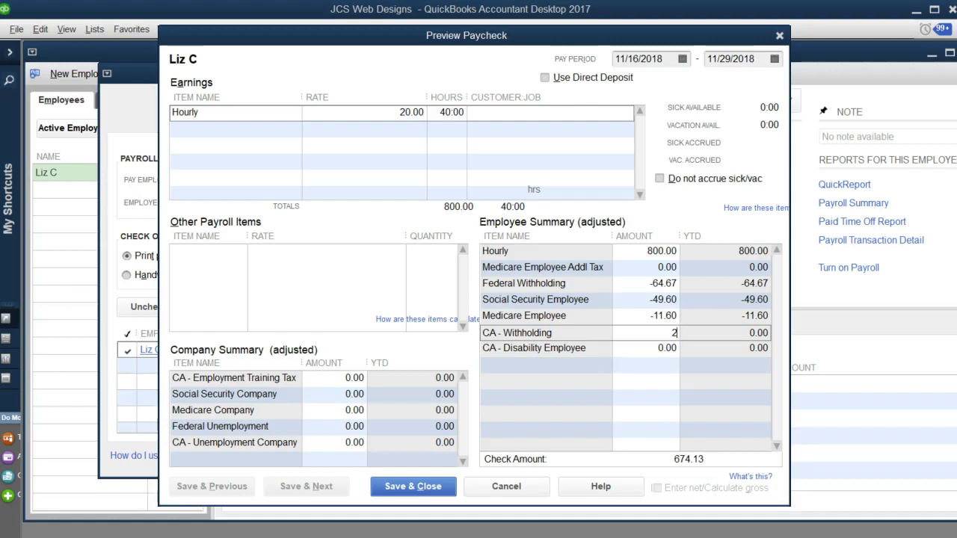
{"action": "left_click", "coordinate": [639, 350]}
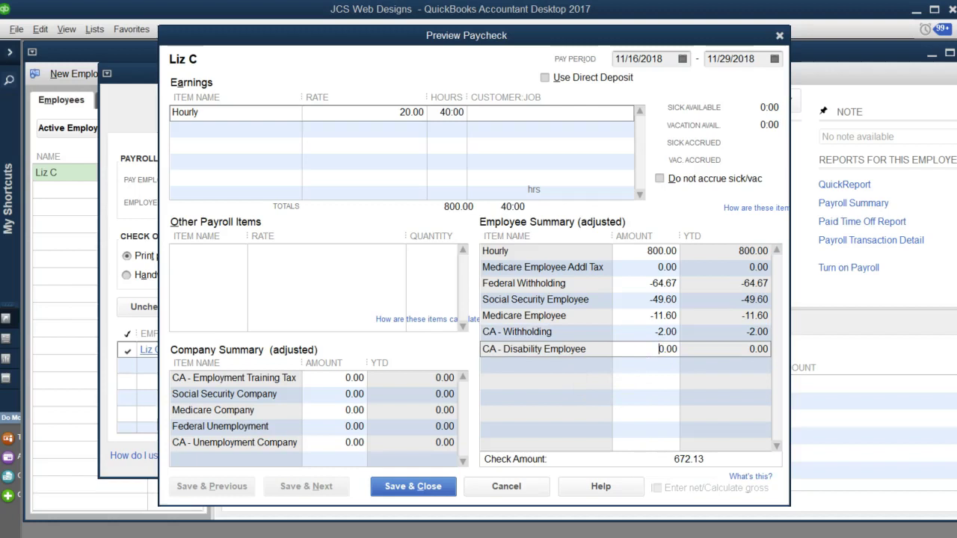
Compute 1% of 800 and enter 8 as the CA - Disability Employee deduction.
{"action": "left_click", "coordinate": [105, 513]}
{"action": "left_click", "coordinate": [251, 318]}
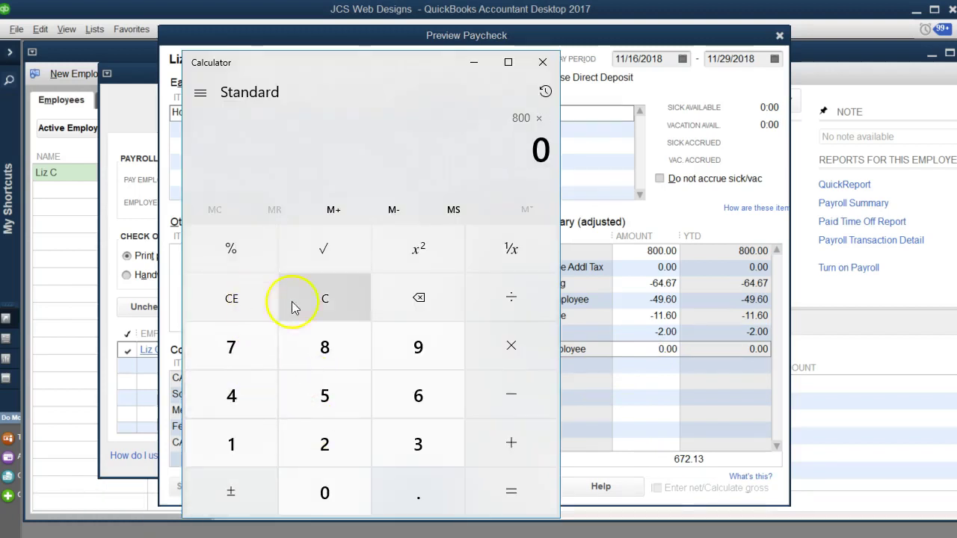
{"action": "left_click", "coordinate": [325, 298]}
{"action": "type", "text": "800"}
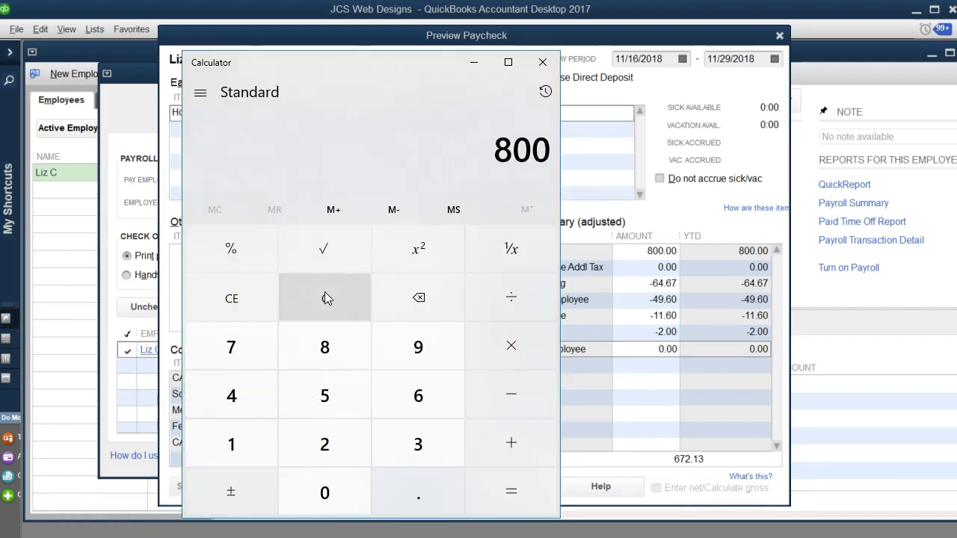
{"action": "type", "text": " × 1"}
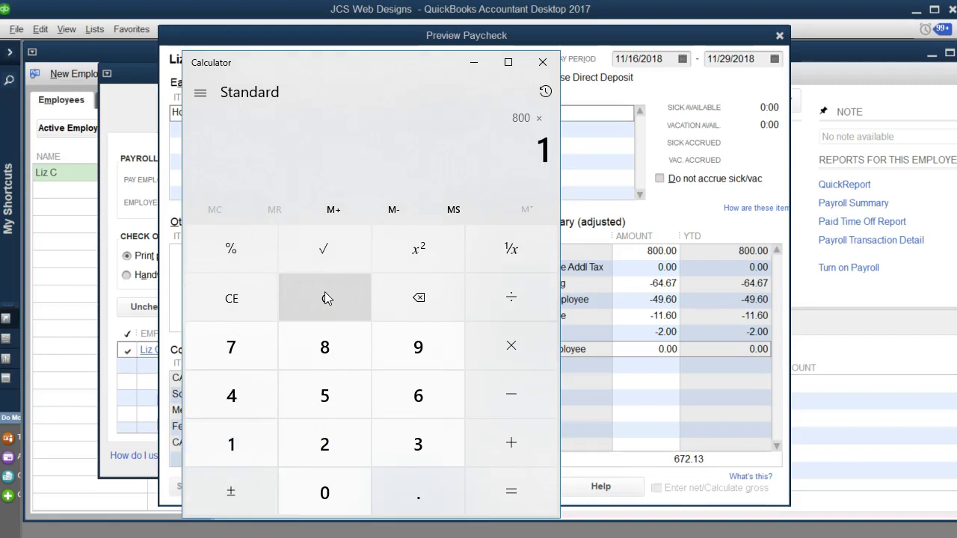
{"action": "left_click", "coordinate": [232, 298]}
{"action": "type", "text": "8"}
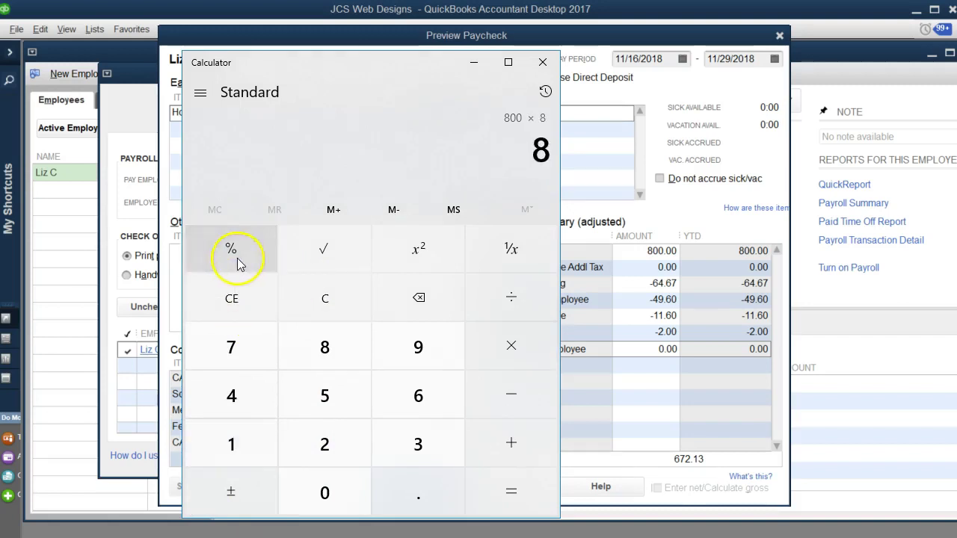
{"action": "left_click", "coordinate": [647, 411]}
{"action": "left_click", "coordinate": [676, 349]}
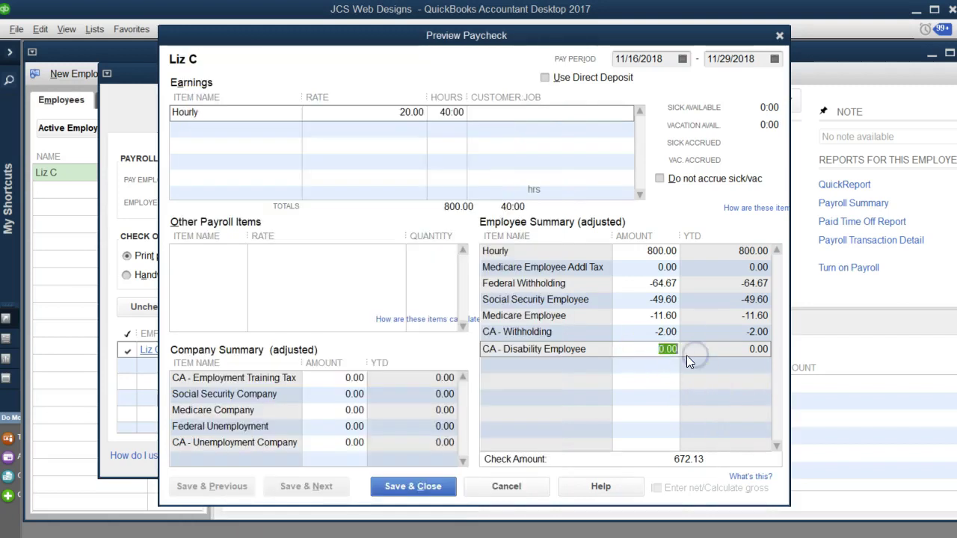
{"action": "type", "text": "8"}
{"action": "left_click", "coordinate": [666, 378]}
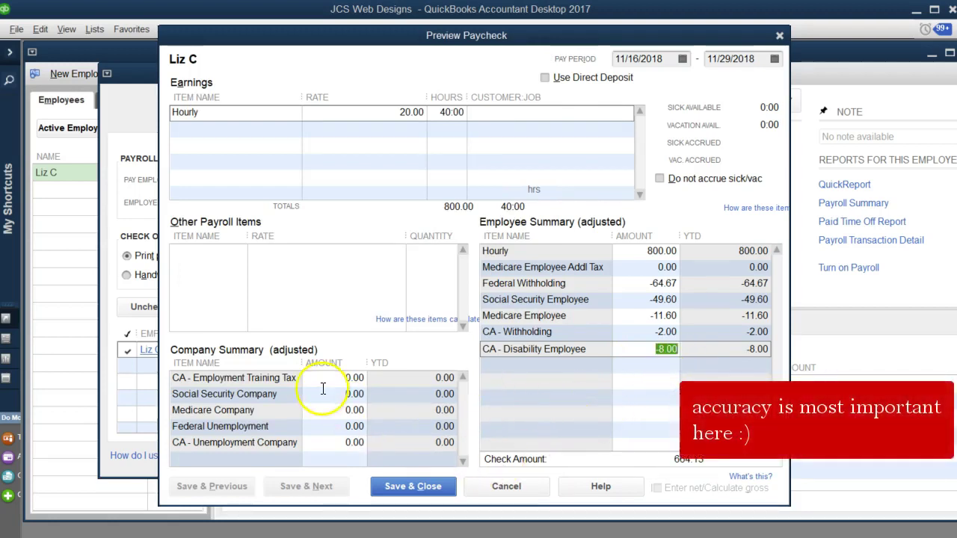
{"action": "left_click", "coordinate": [653, 423]}
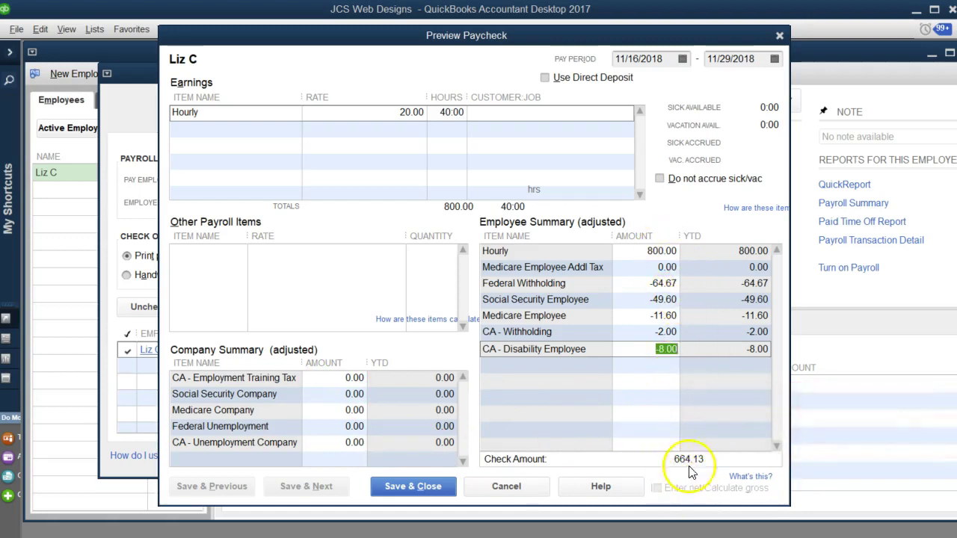
Enter 49.60 for Social Security Company and 11.60 for Medicare Company.
{"action": "left_click", "coordinate": [664, 387]}
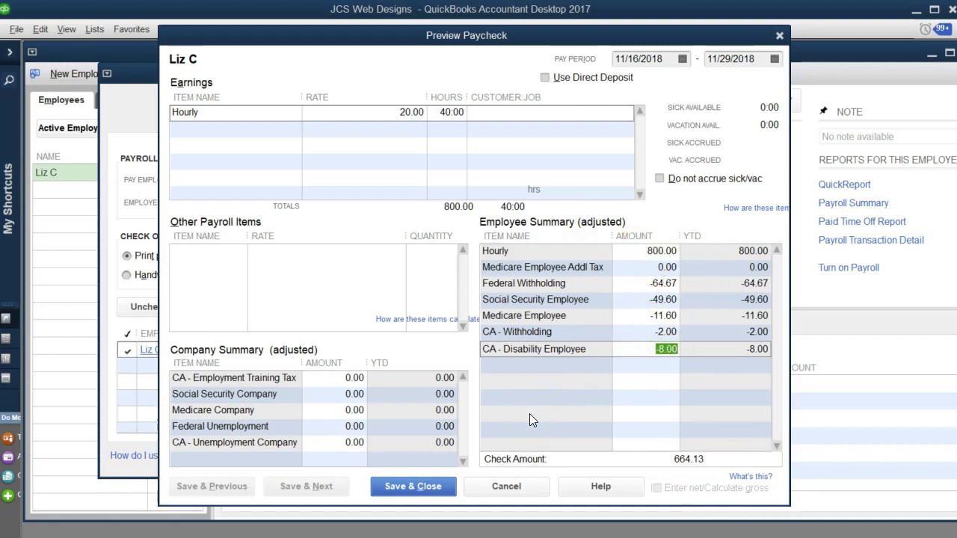
{"action": "left_click", "coordinate": [346, 394]}
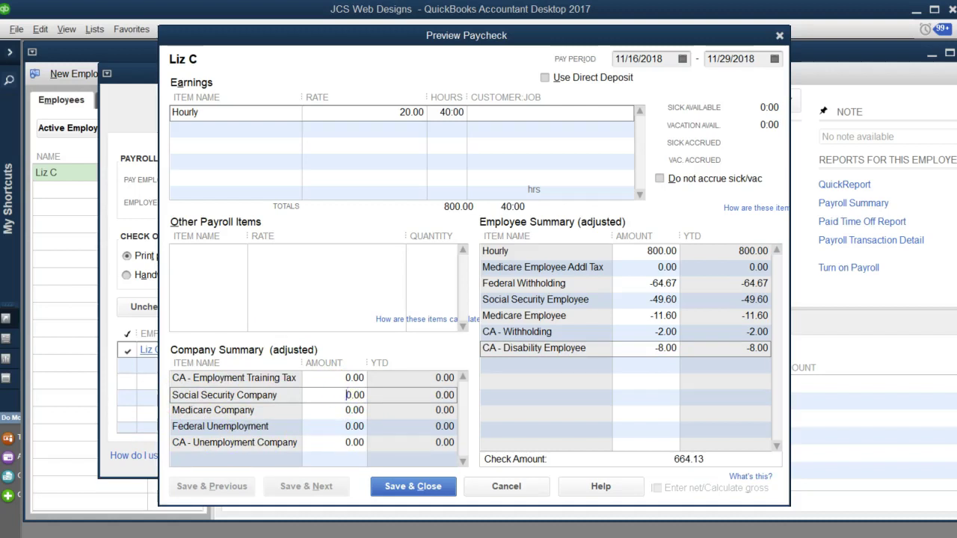
{"action": "double_click", "coordinate": [364, 395]}
{"action": "type", "text": "49.60"}
{"action": "left_click", "coordinate": [336, 411]}
{"action": "double_click", "coordinate": [357, 411]}
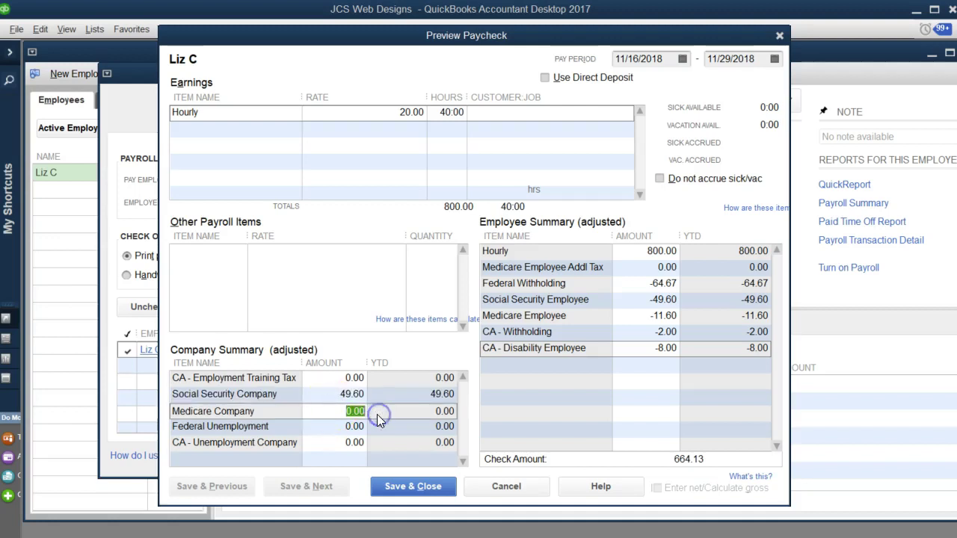
{"action": "type", "text": "11.60"}
{"action": "left_click", "coordinate": [350, 427]}
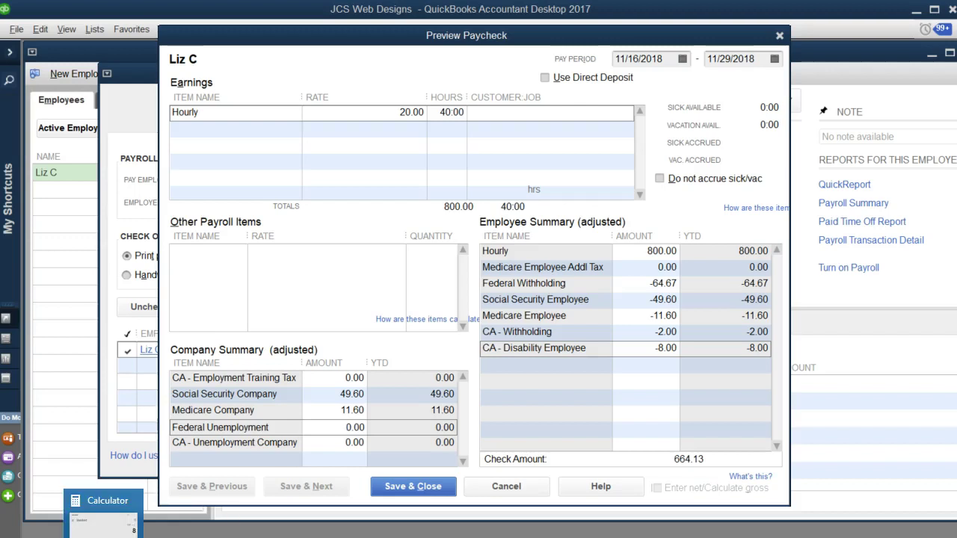
Compute 800 × 0.7% in the calculator and enter 5.60 for Federal Unemployment.
{"action": "left_click", "coordinate": [103, 523]}
{"action": "left_click", "coordinate": [316, 70]}
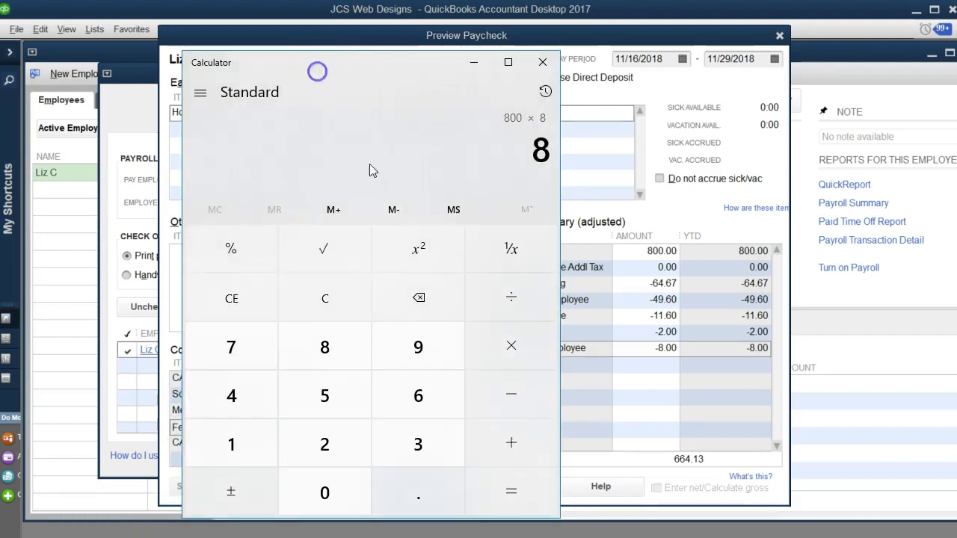
{"action": "left_click", "coordinate": [324, 311]}
{"action": "type", "text": "800"}
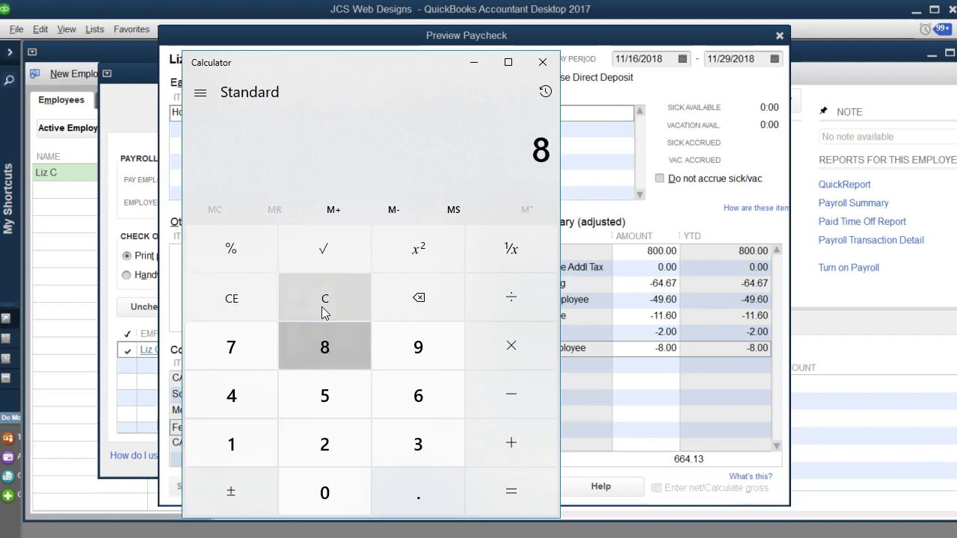
{"action": "type", "text": "*.7"}
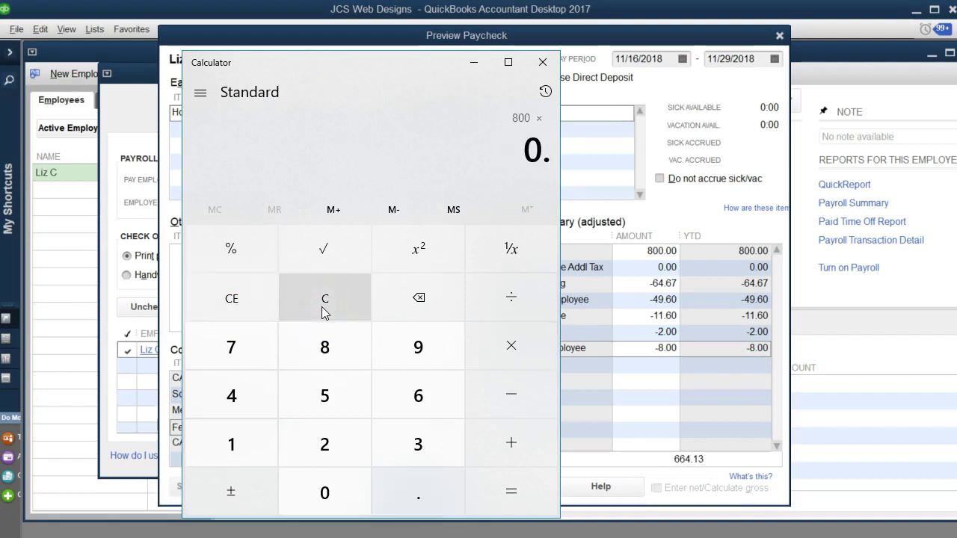
{"action": "left_click", "coordinate": [232, 250]}
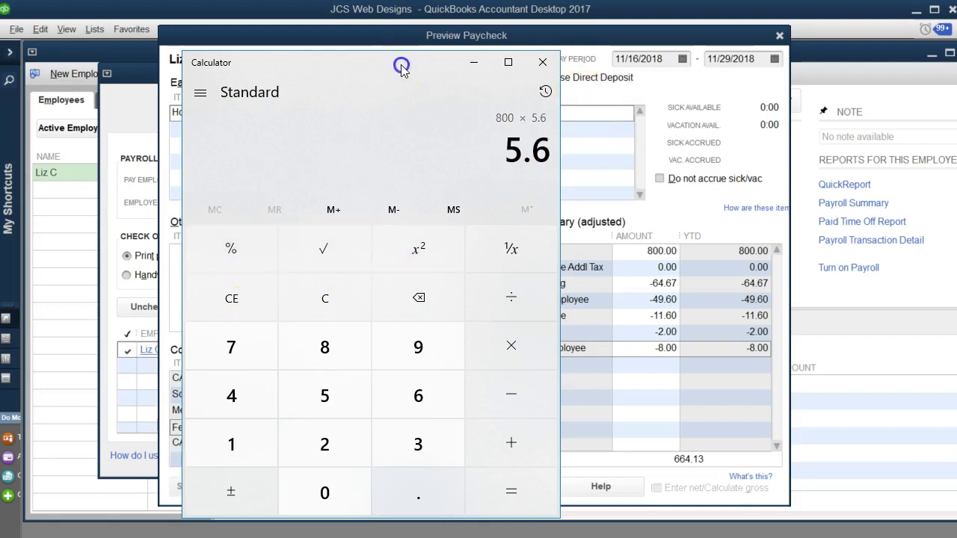
{"action": "left_click", "coordinate": [473, 62]}
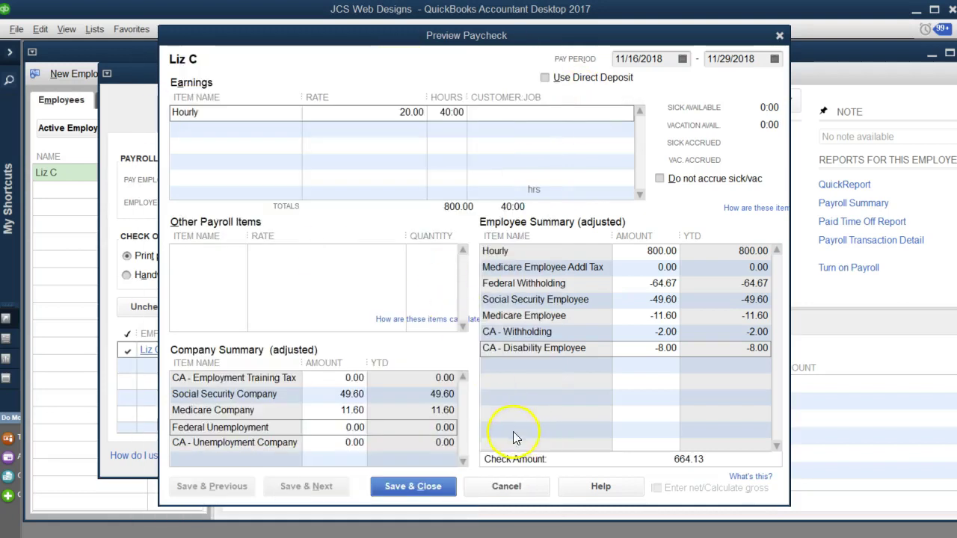
{"action": "left_click", "coordinate": [347, 428]}
{"action": "type", "text": "5.60"}
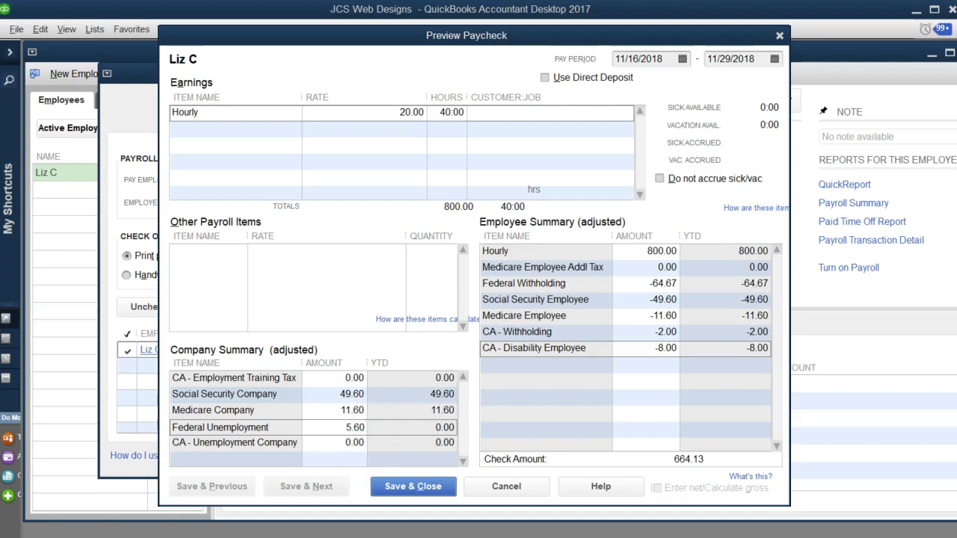
Enter 0.80 for CA - Employment Training Tax and 27.20 for CA - Unemployment Company.
{"action": "left_click", "coordinate": [344, 378]}
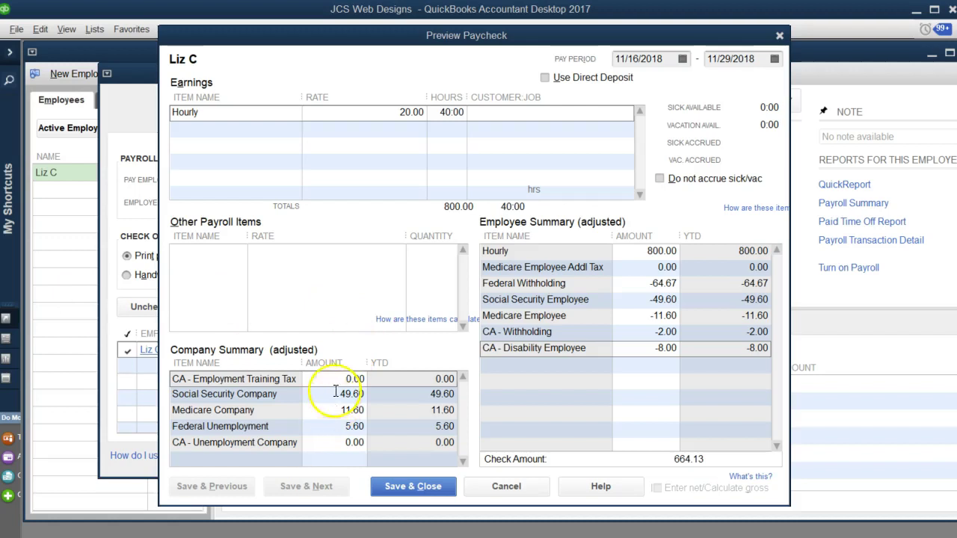
{"action": "left_click", "coordinate": [387, 380]}
{"action": "type", "text": ".8"}
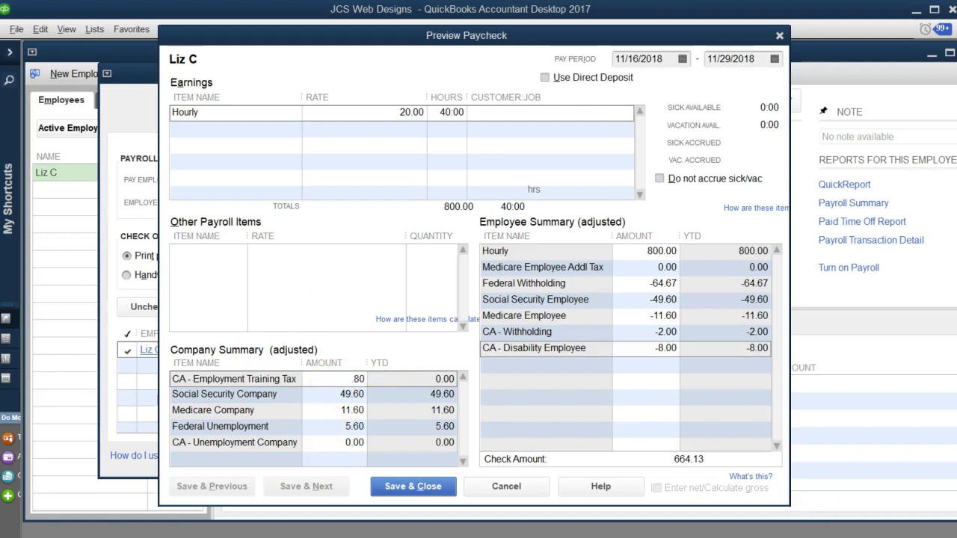
{"action": "left_click", "coordinate": [336, 444]}
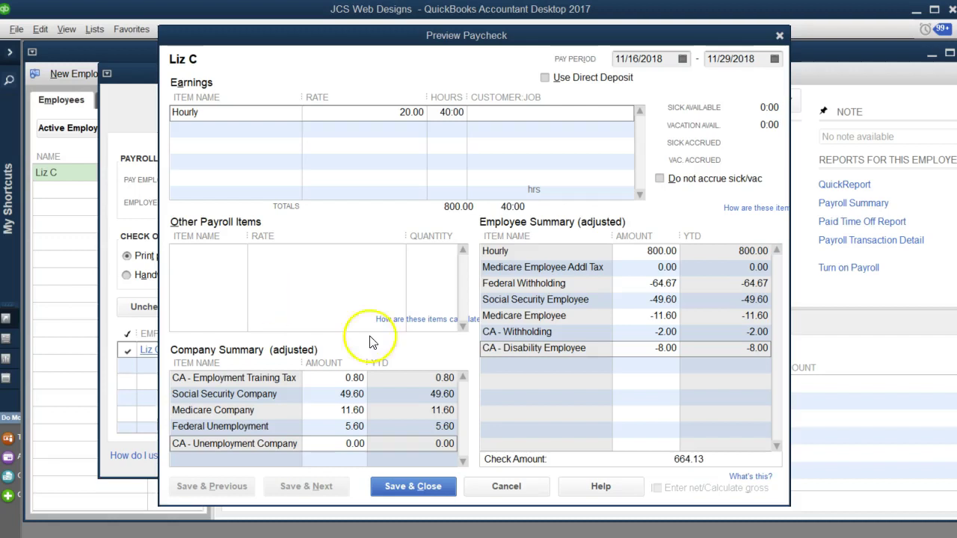
{"action": "left_click", "coordinate": [346, 442]}
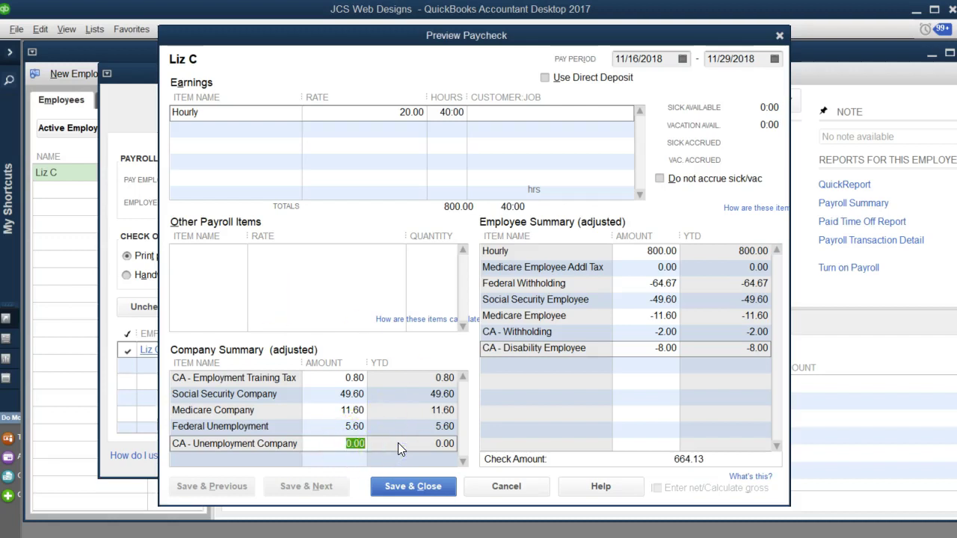
{"action": "type", "text": "27.20"}
{"action": "left_click", "coordinate": [386, 172]}
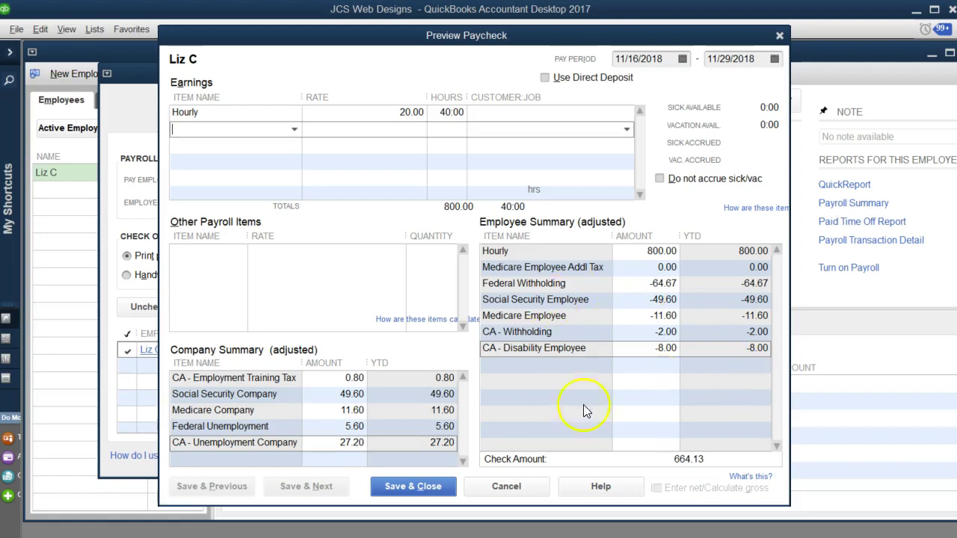
{"action": "left_click", "coordinate": [543, 432]}
Save & Close the 664.13 paycheck, create it, and dismiss the confirmation.
{"action": "left_click", "coordinate": [411, 487]}
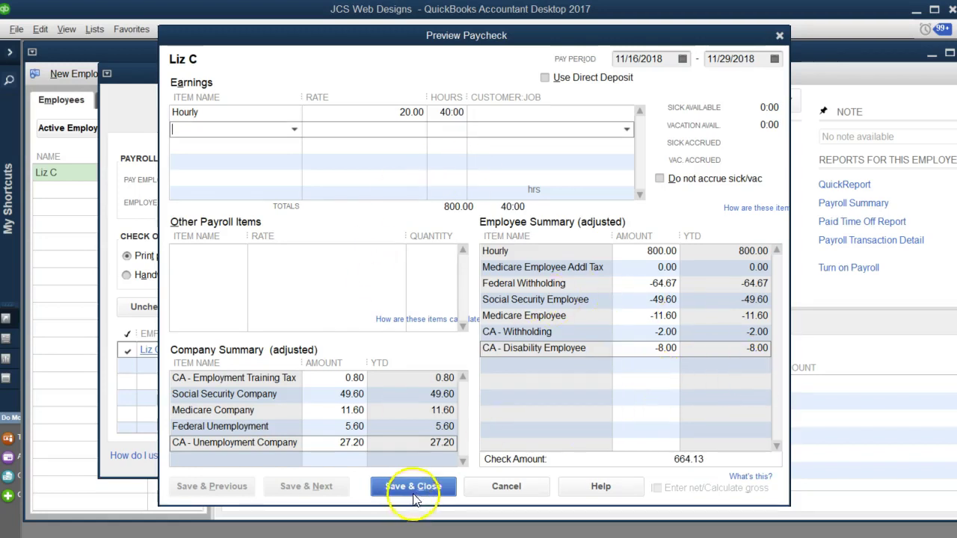
{"action": "left_click", "coordinate": [695, 460]}
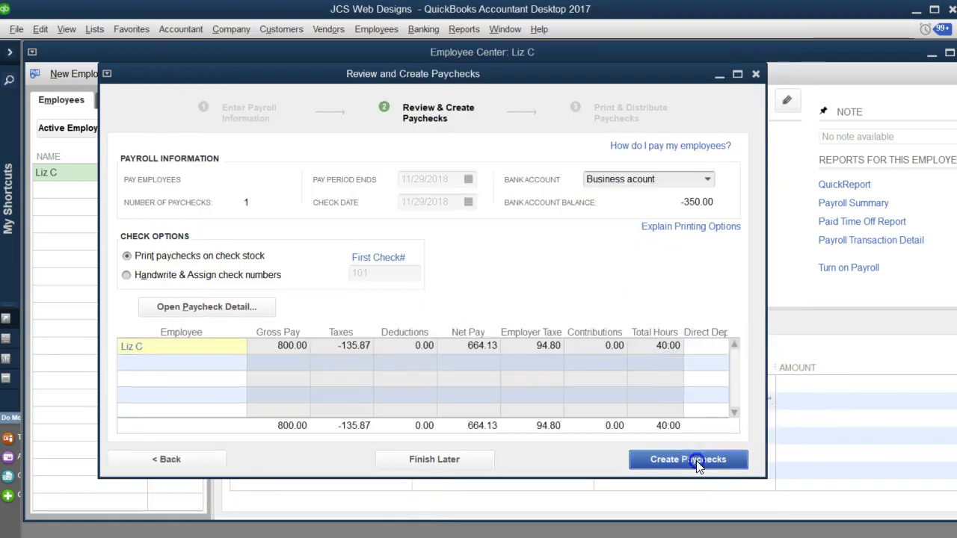
{"action": "left_click", "coordinate": [688, 459]}
{"action": "left_click", "coordinate": [604, 397]}
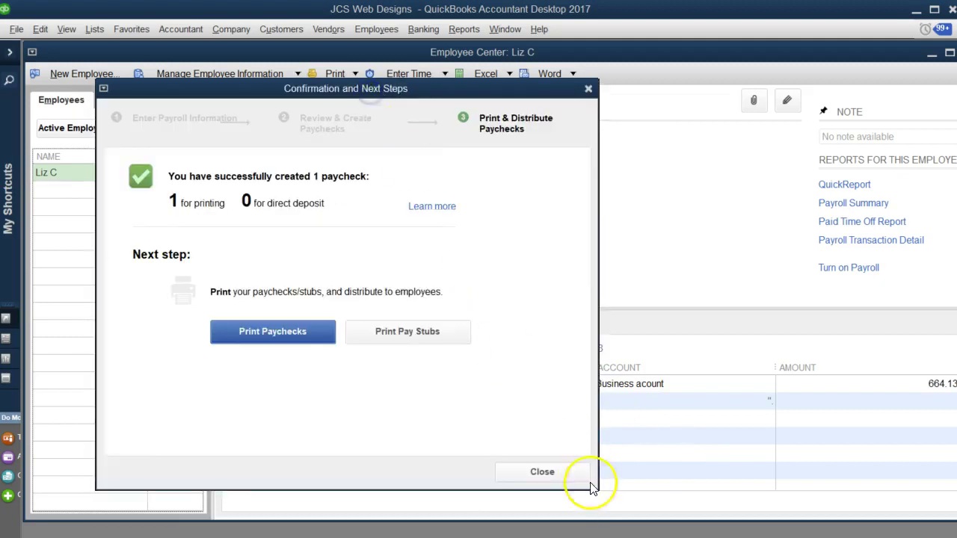
{"action": "left_click", "coordinate": [543, 469]}
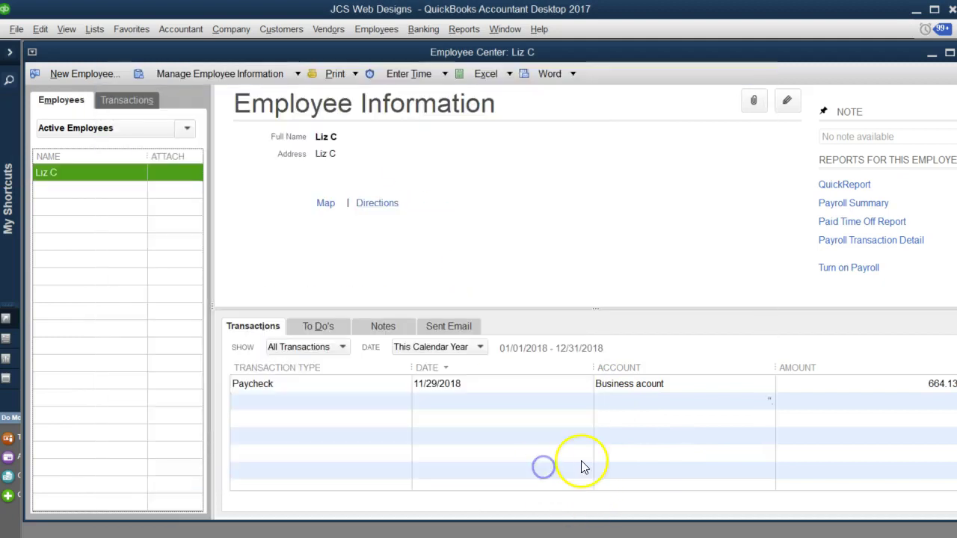
Open the Reports > Employees & Payroll > Payroll Summary report and nudge its window up.
{"action": "left_click", "coordinate": [464, 29]}
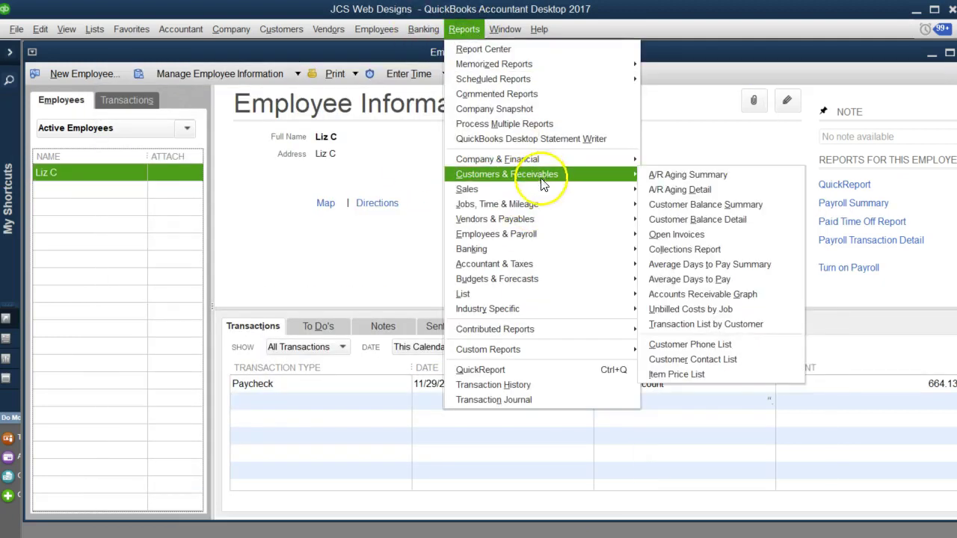
{"action": "mouse_move", "coordinate": [567, 245]}
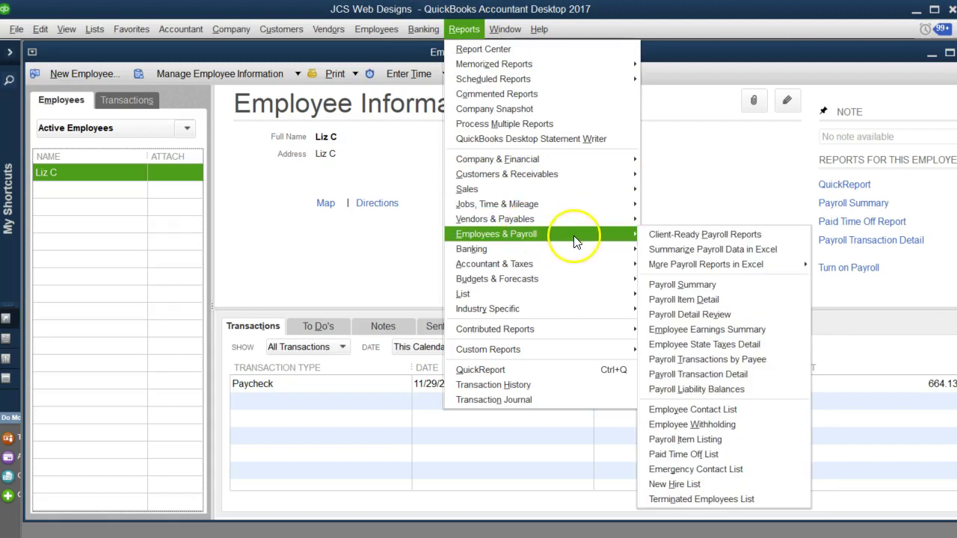
{"action": "left_click", "coordinate": [696, 285]}
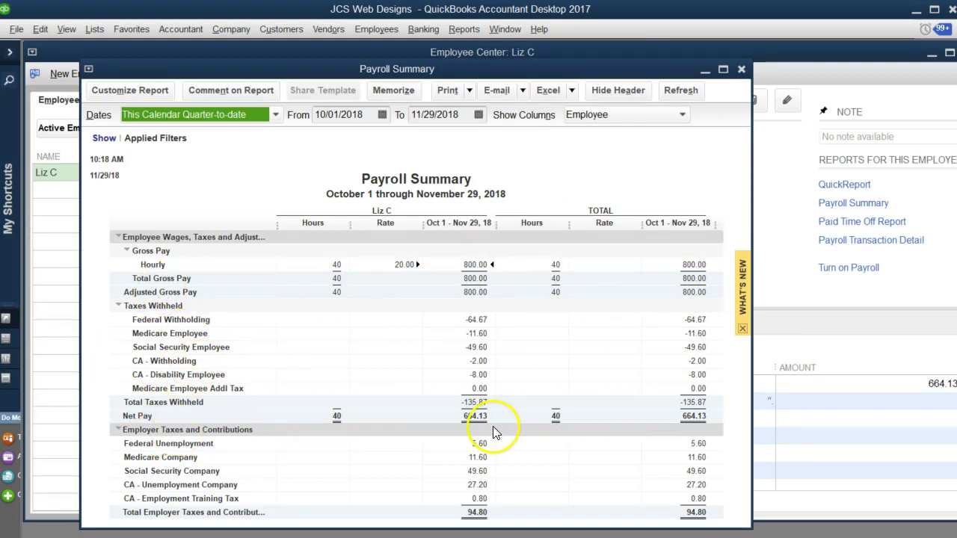
{"action": "left_click_drag", "start_coordinate": [640, 68], "coordinate": [645, 48]}
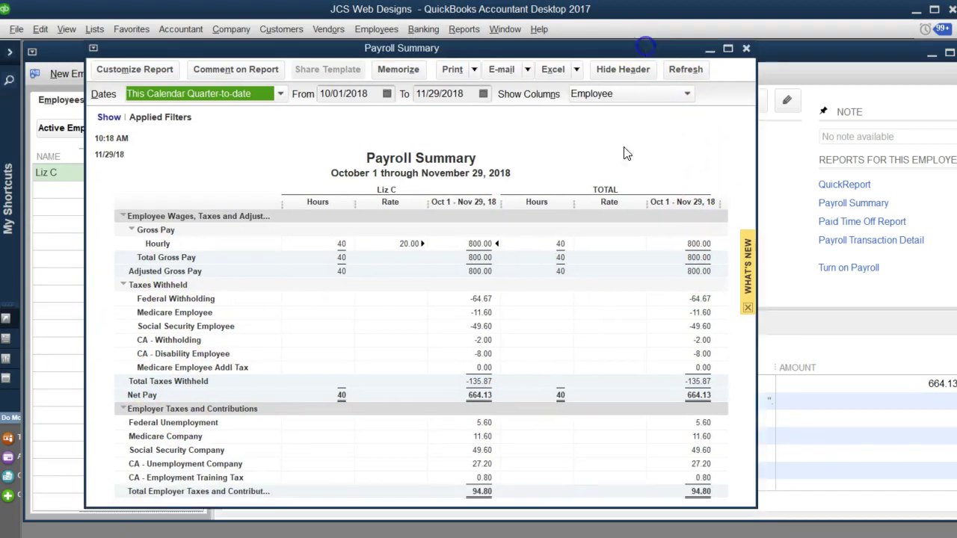